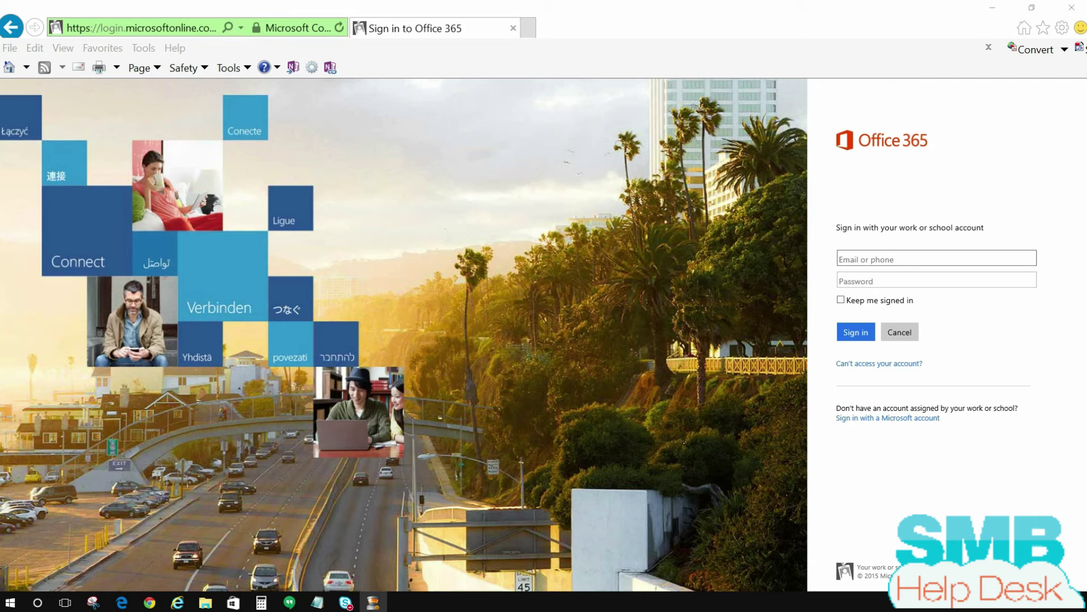
Open This PC in File Explorer and position its window over the browser.
left_click(206, 604)
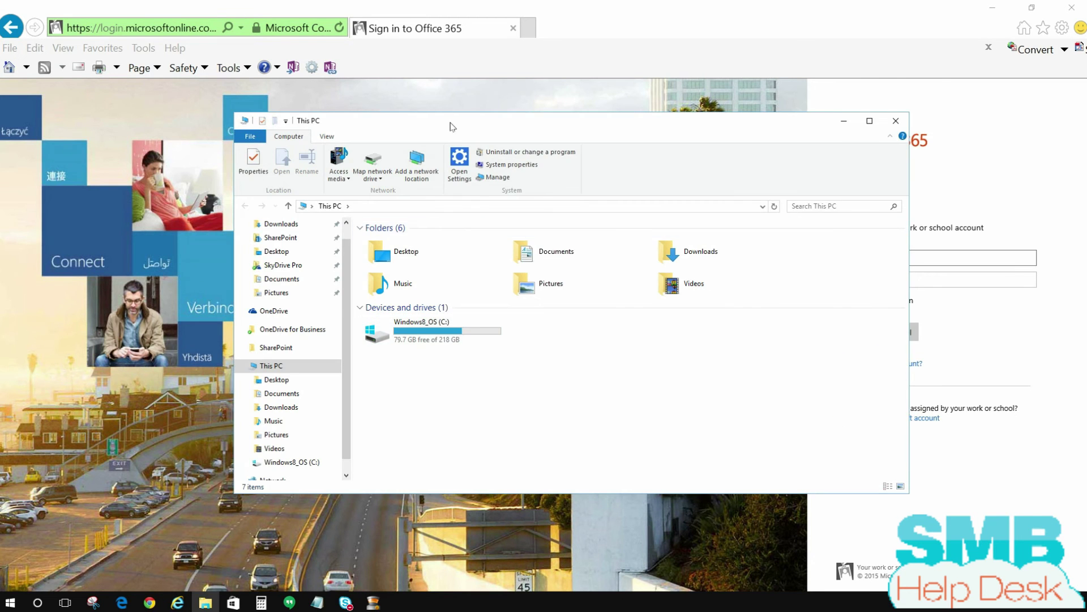
left_click_drag(452, 120, 443, 78)
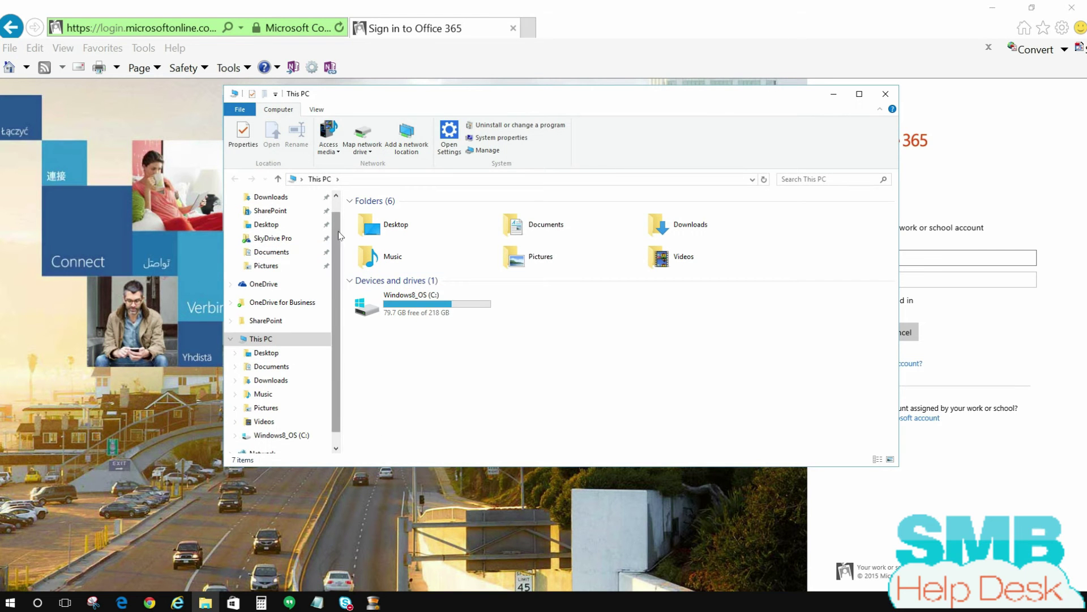
scroll(335, 242, "up", 1)
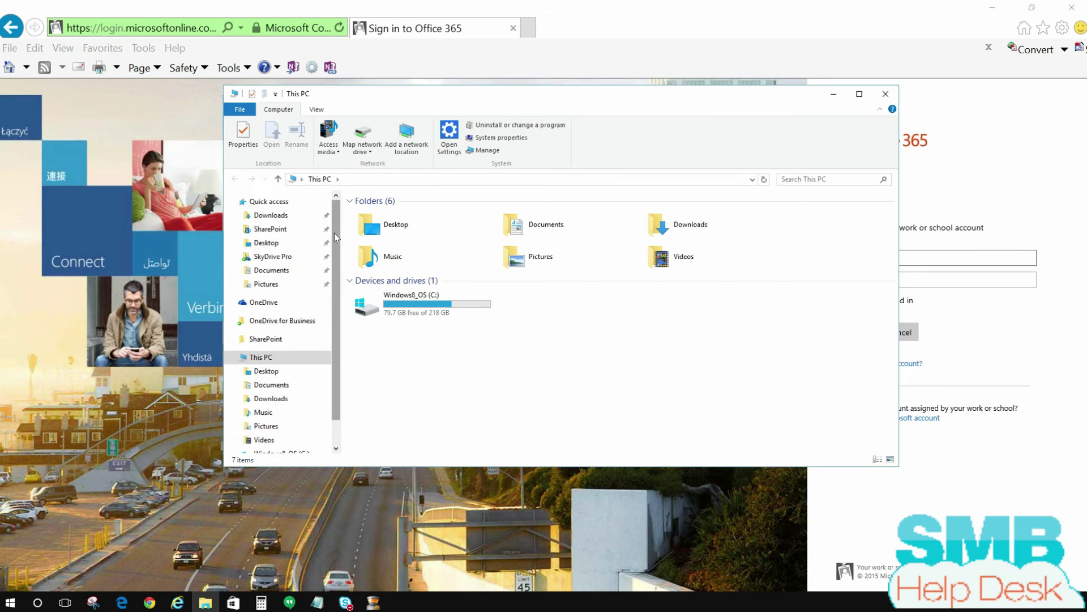
scroll(334, 233, "down", 2)
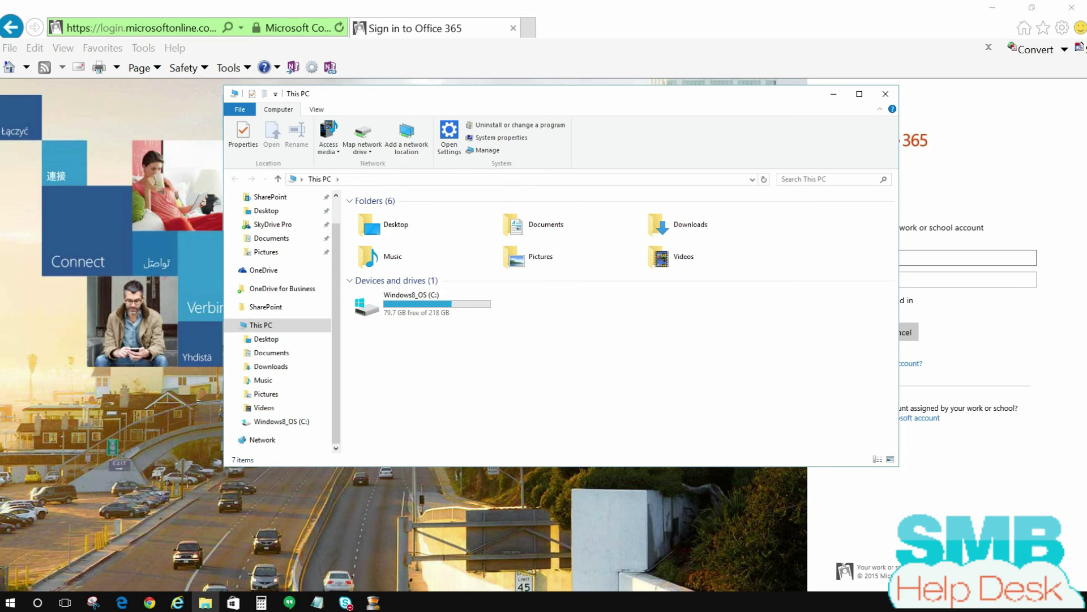
Close File Explorer and paste the work account e-mail into the sign-in form.
left_click(890, 98)
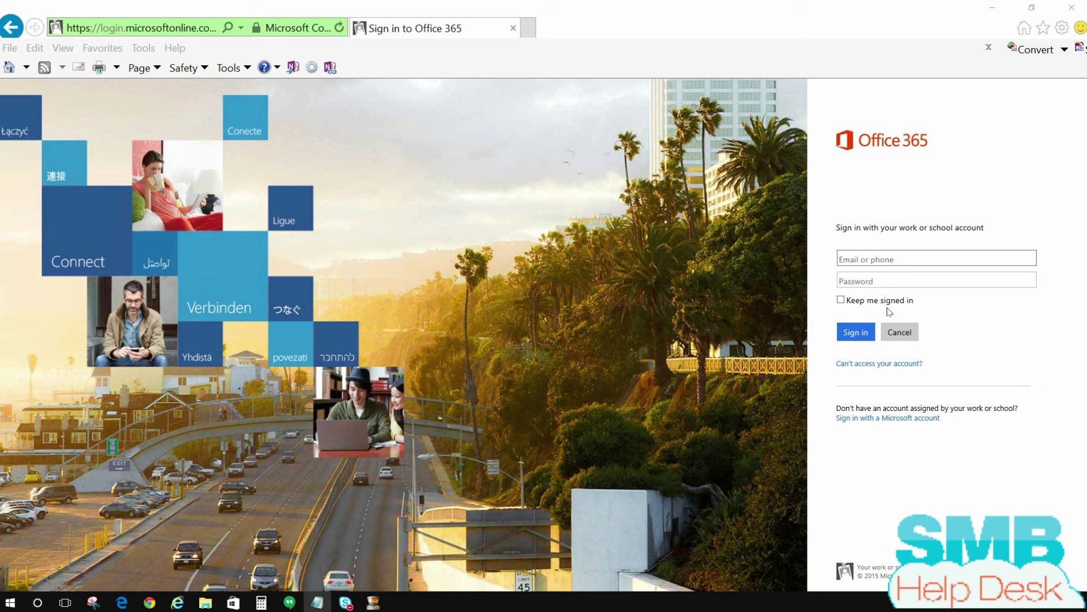
left_click(856, 254)
key("ctrl+v")
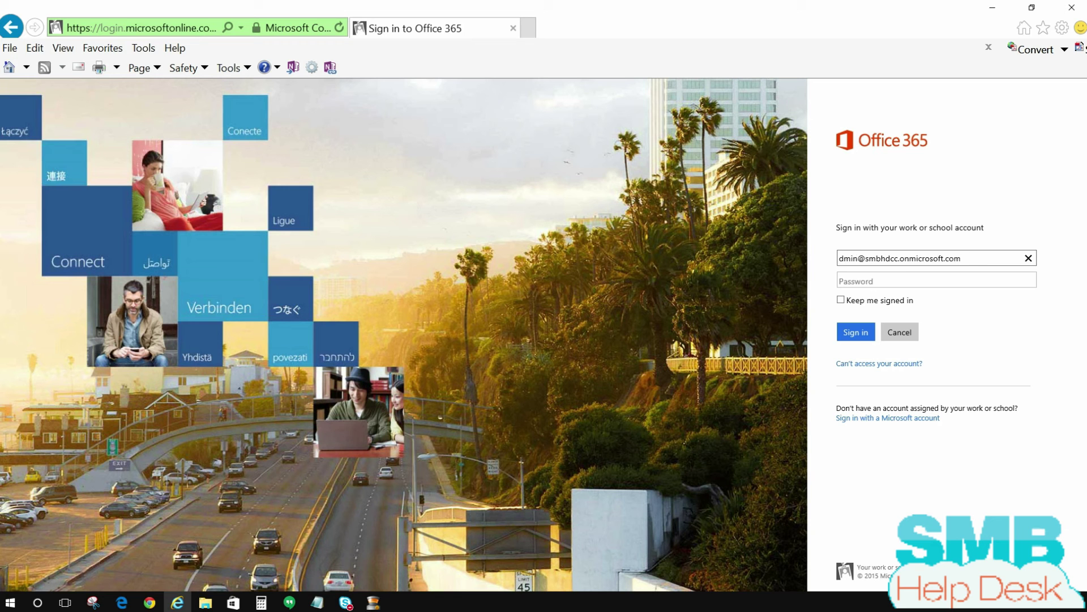
key("alt+Tab")
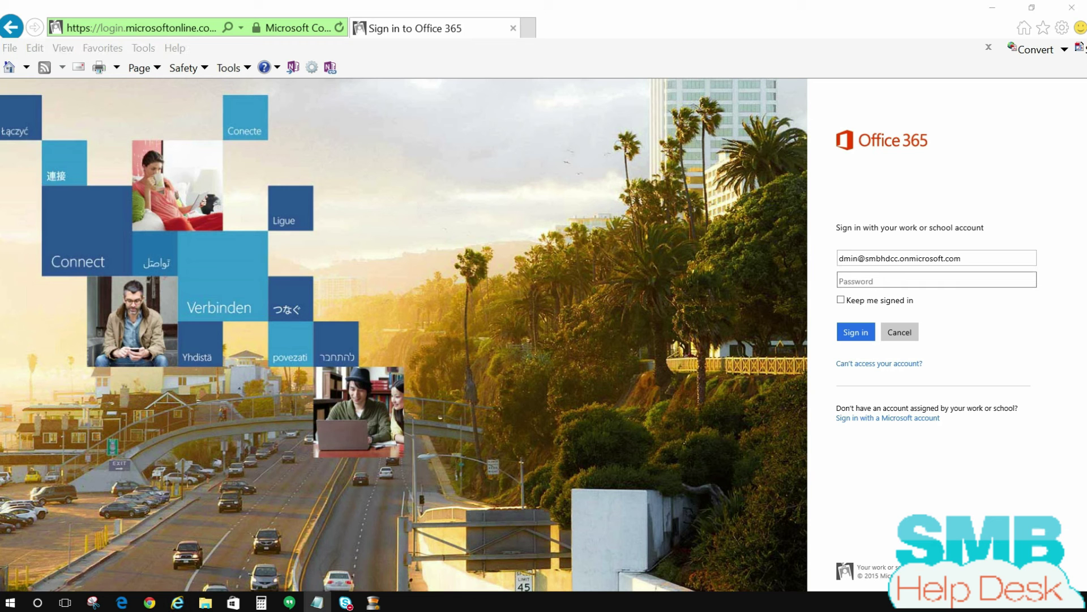
Enter the account password and tick Keep me signed in.
left_click(867, 280)
key("ctrl+v")
left_click(840, 258)
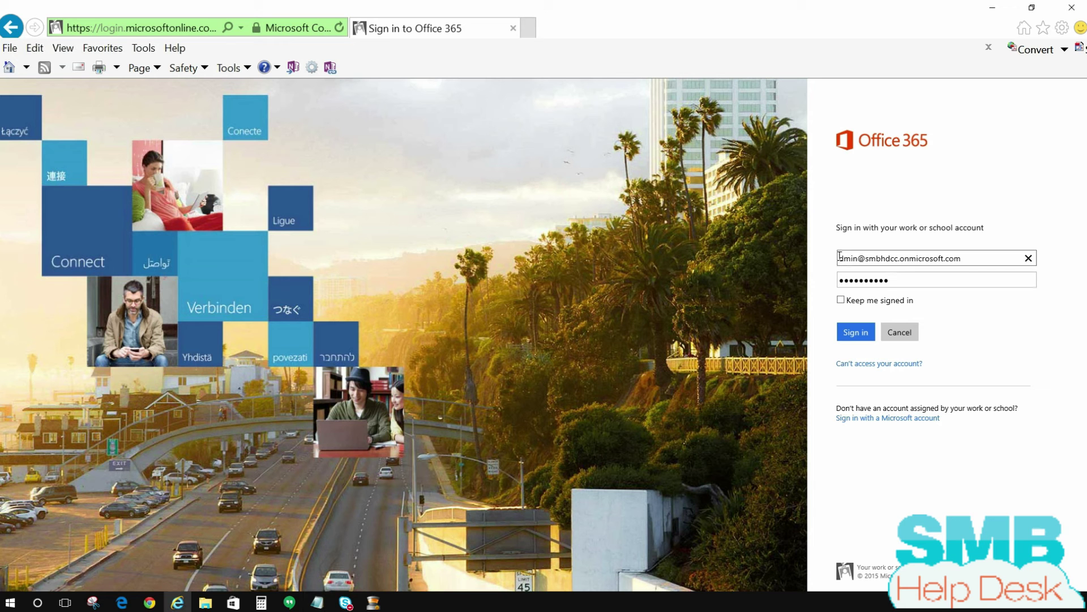
key("Tab")
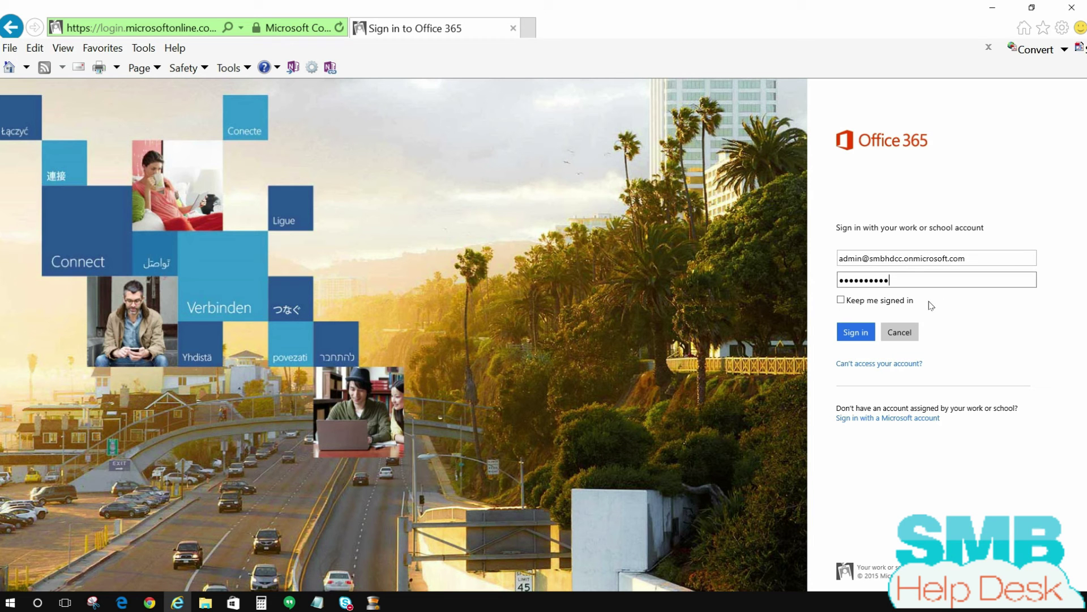
left_click(842, 301)
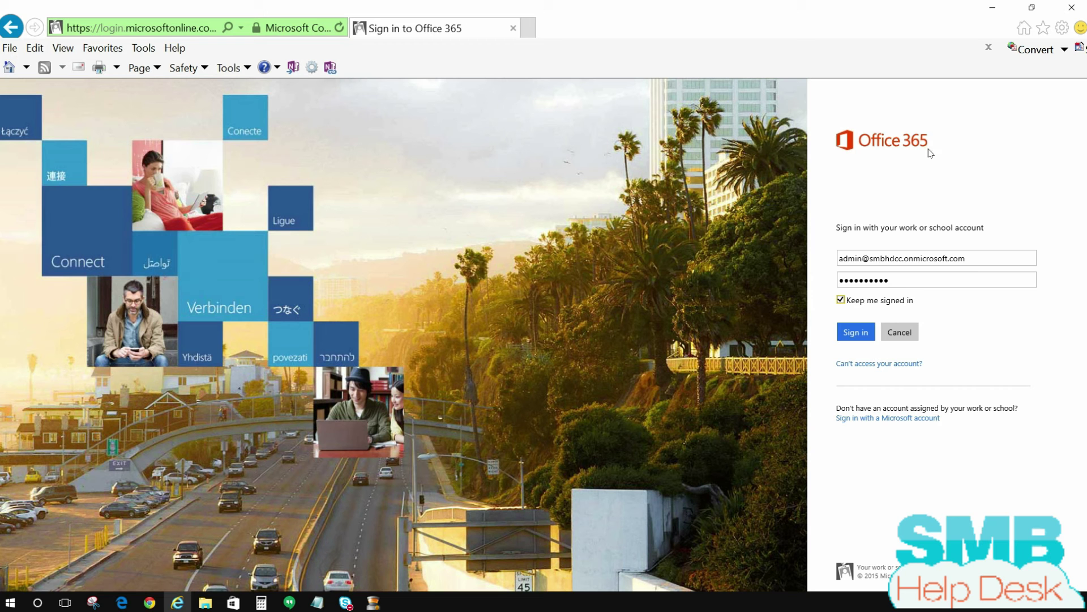
Submit the sign-in, then dismiss the licence, 71-day trial and data-loss notifications.
left_click(844, 338)
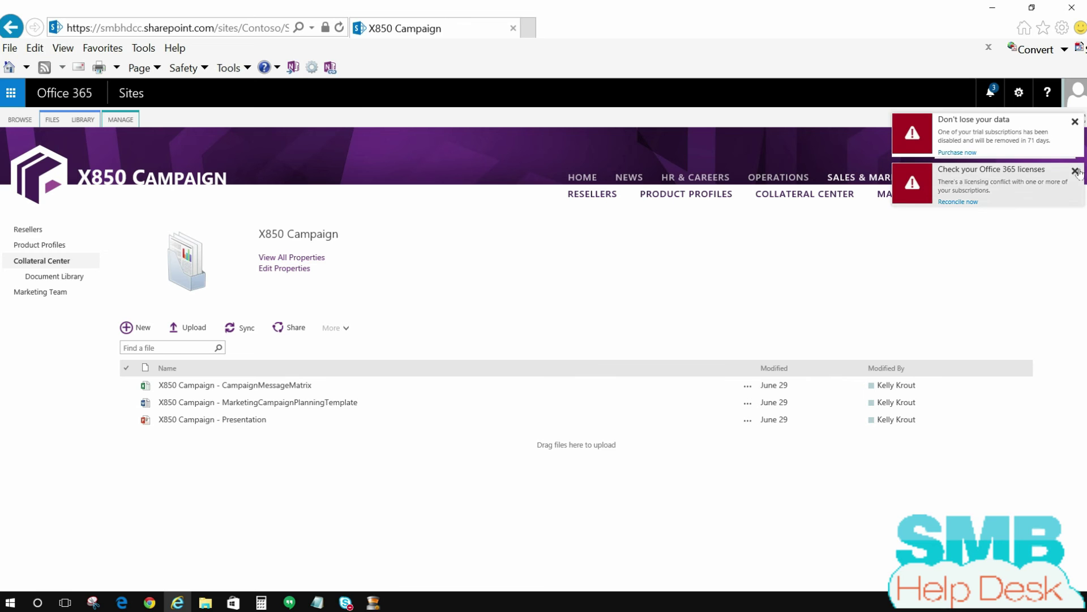
left_click(1075, 170)
left_click(1074, 122)
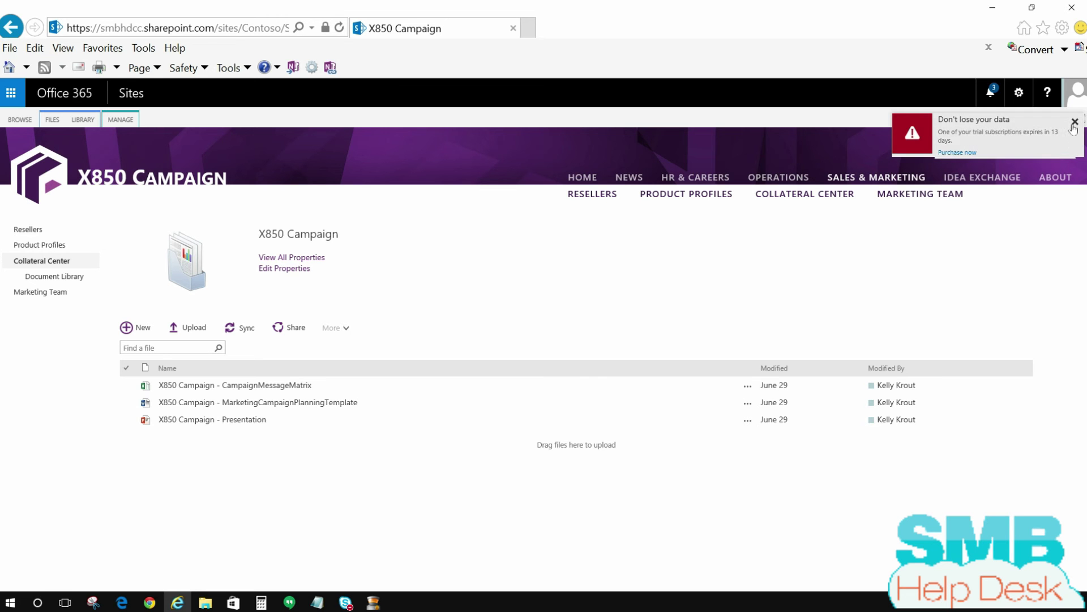
left_click(1074, 123)
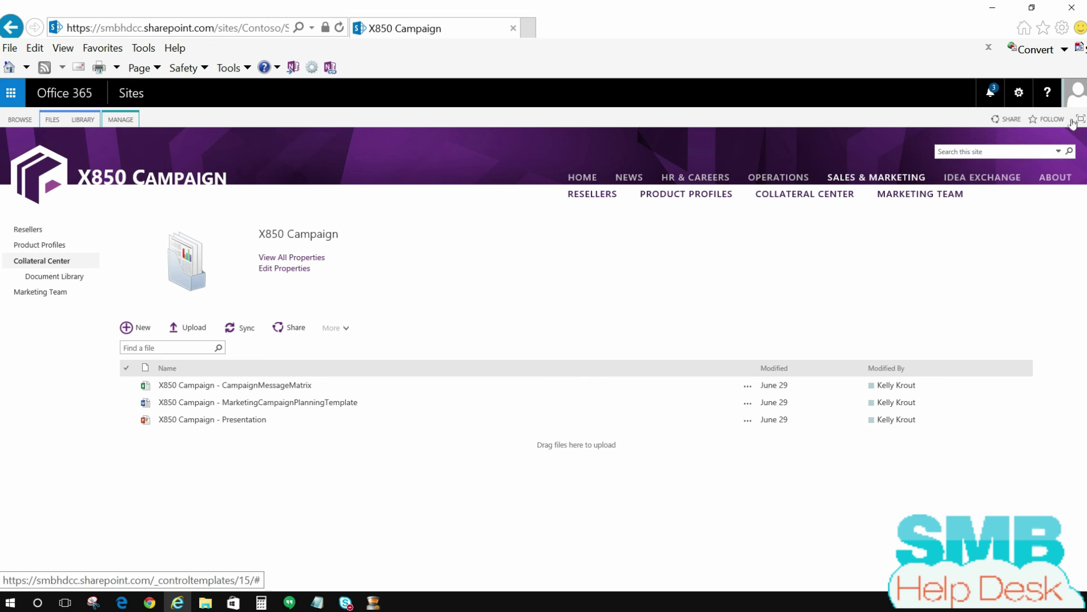
left_click(85, 120)
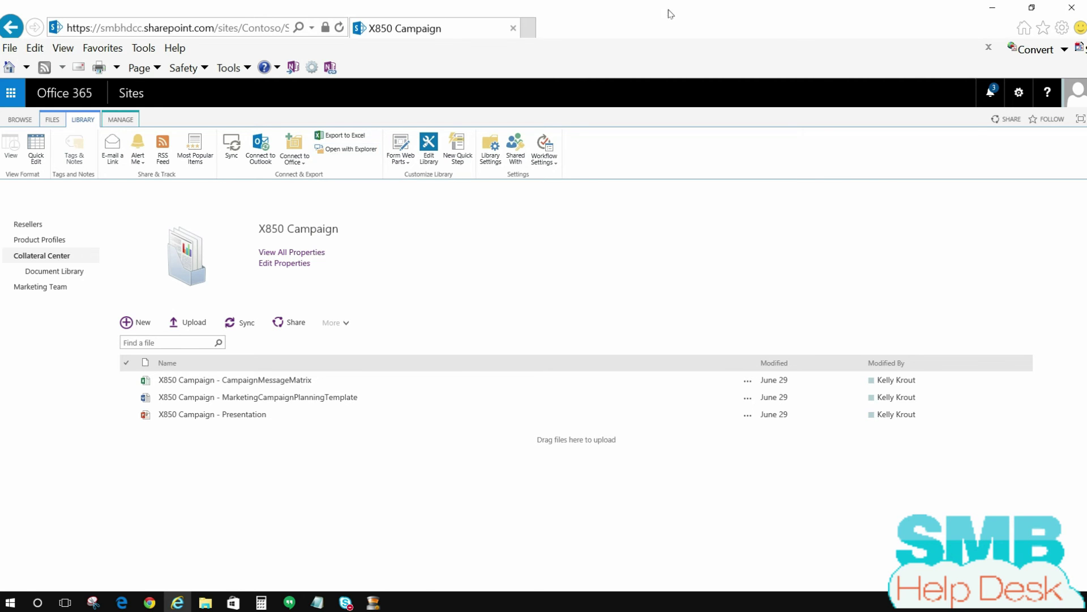
Shrink the browser, try Open with Explorer, then maximize Internet Explorer again.
left_click_drag(670, 11, 576, 26)
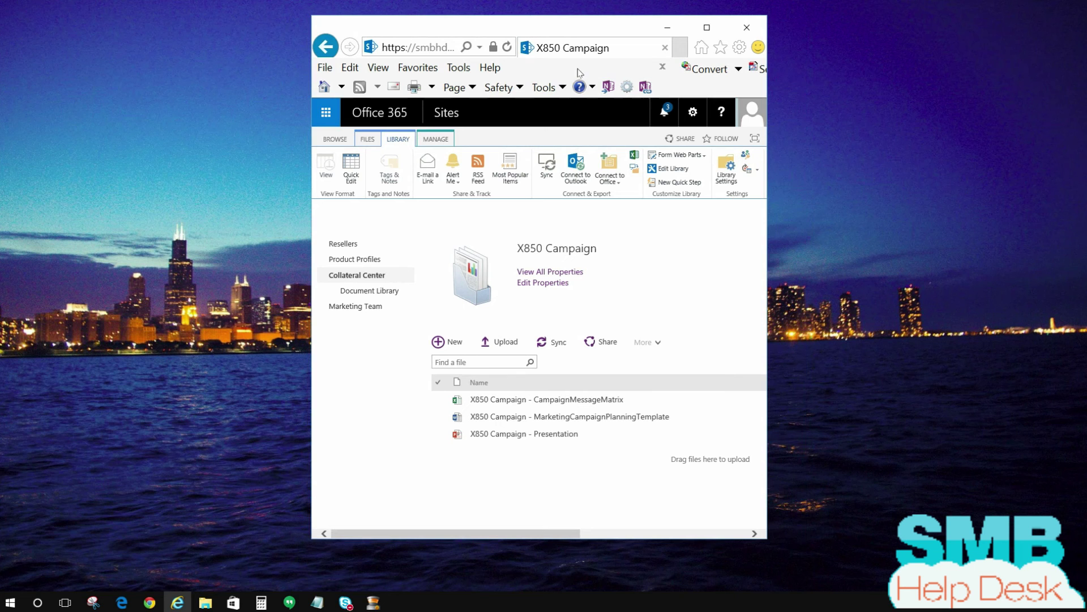
left_click(635, 172)
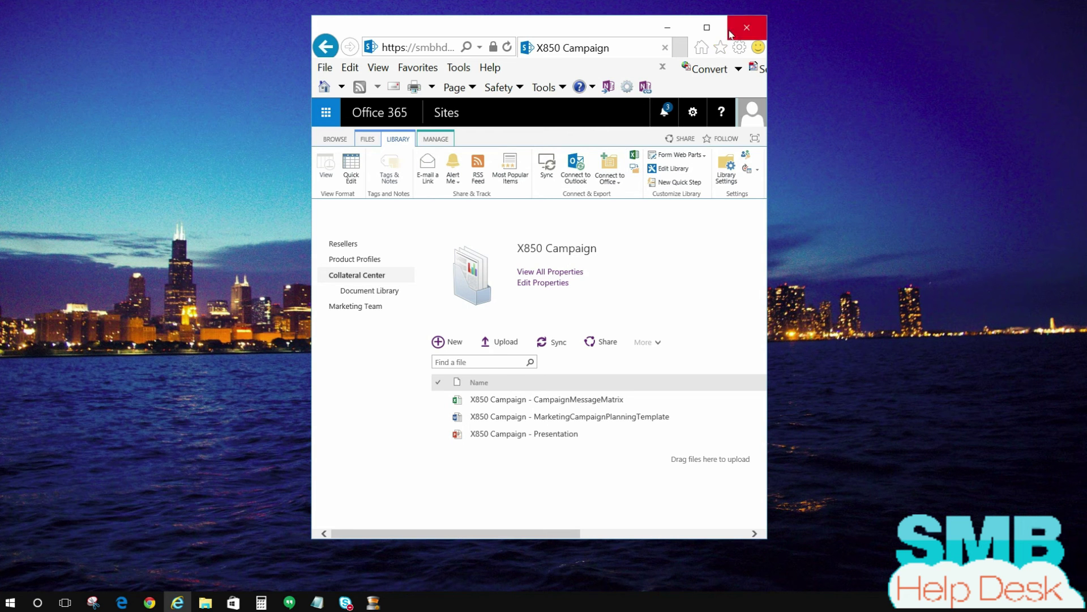
left_click(707, 29)
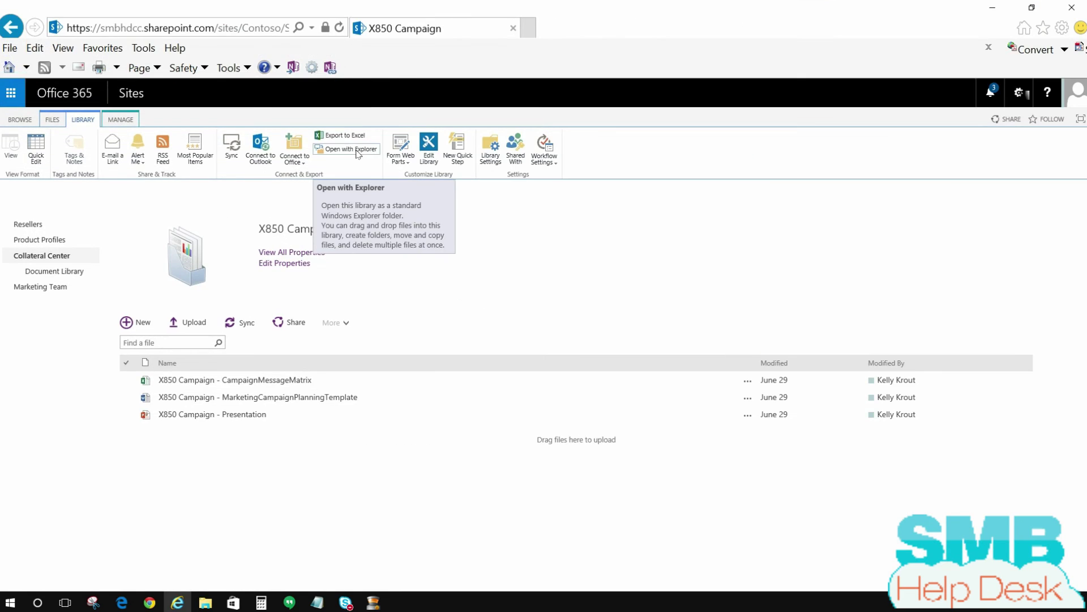
Open the X850 Campaign library as an Explorer folder beside the Tradeshow Docs desktop folder.
left_click(356, 151)
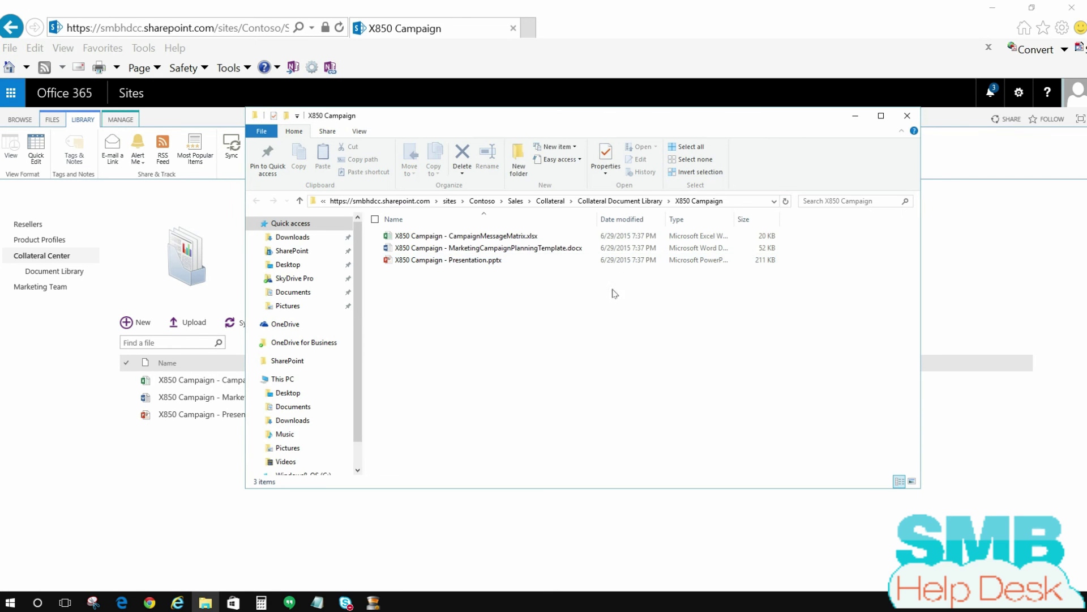
left_click_drag(525, 119, 704, 72)
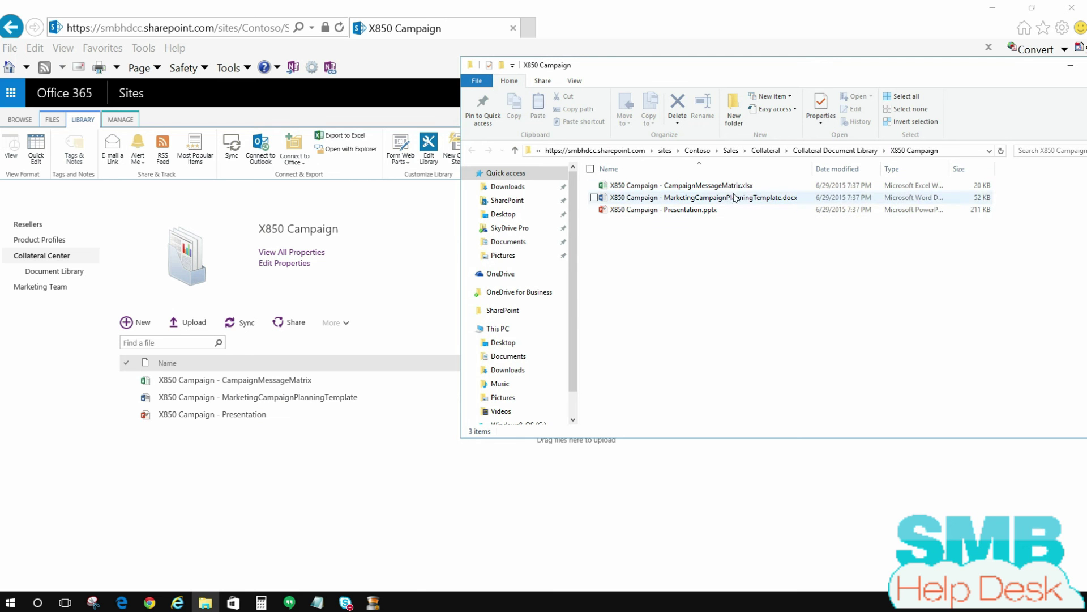
left_click(991, 8)
left_click_drag(651, 72, 779, 72)
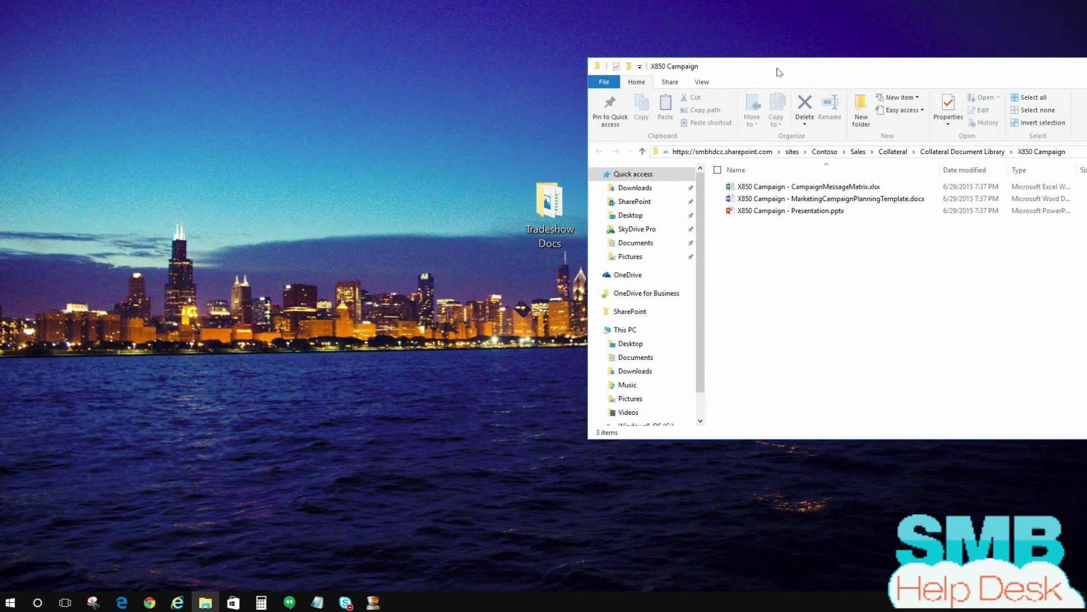
left_click_drag(533, 196, 402, 196)
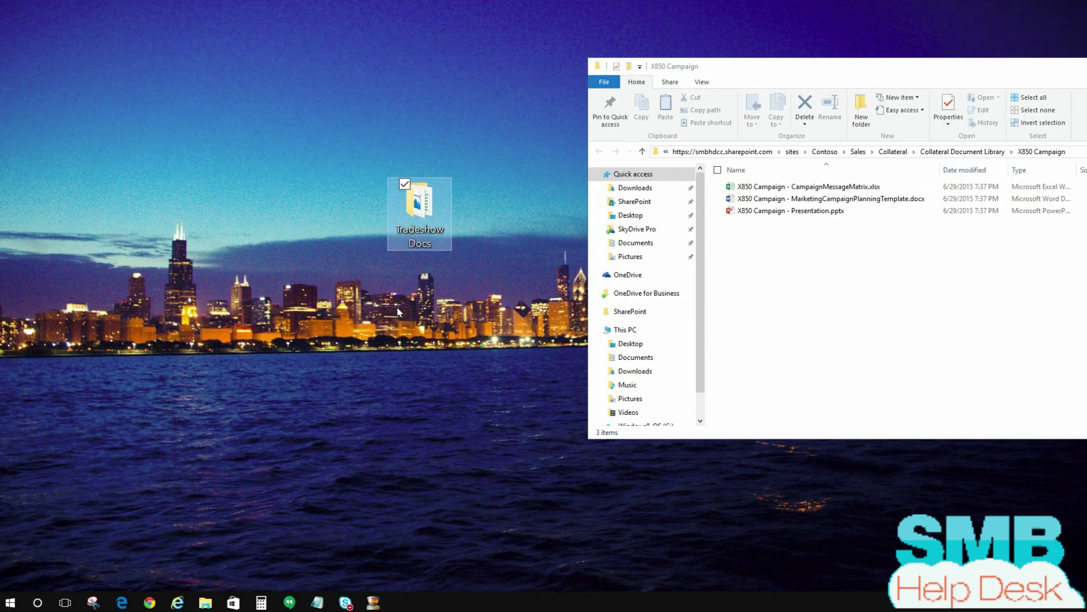
Copy the Tradeshow Docs desktop folder into the X850 Campaign Explorer window.
double_click(413, 211)
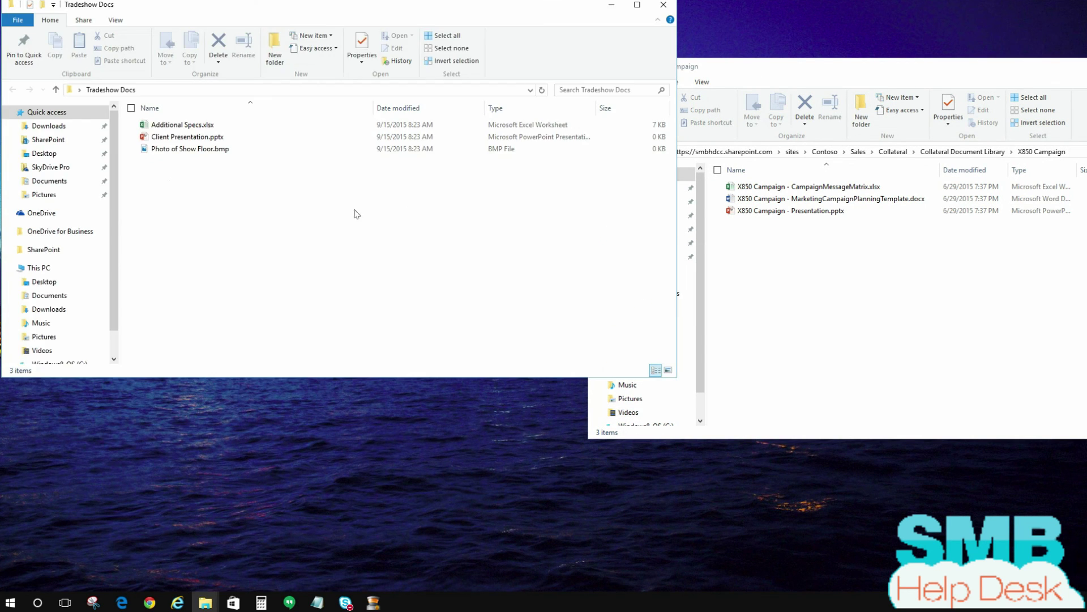
left_click(663, 5)
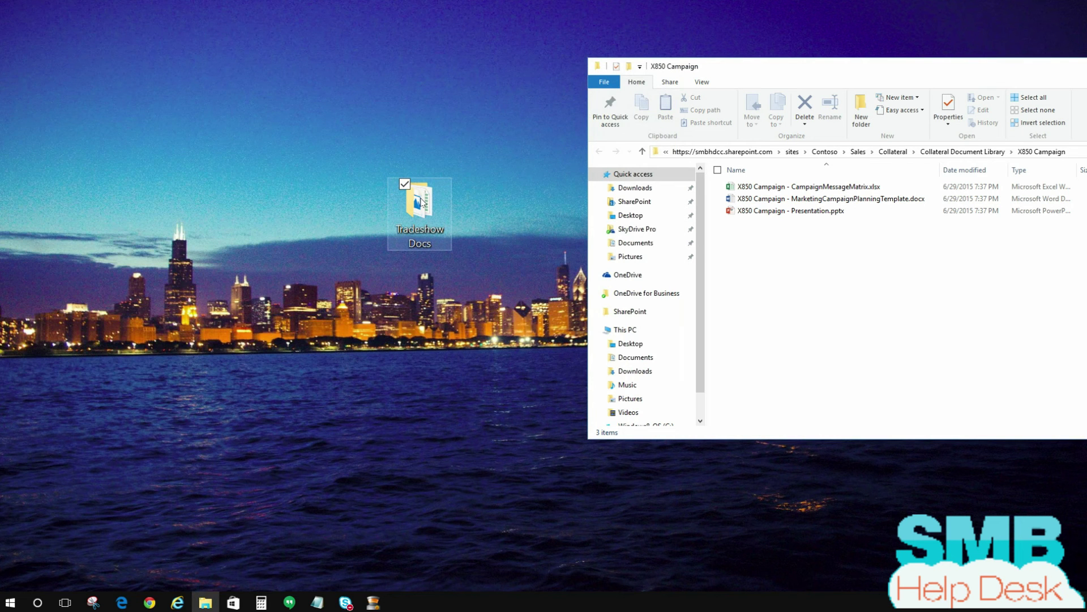
left_click_drag(421, 201, 822, 271)
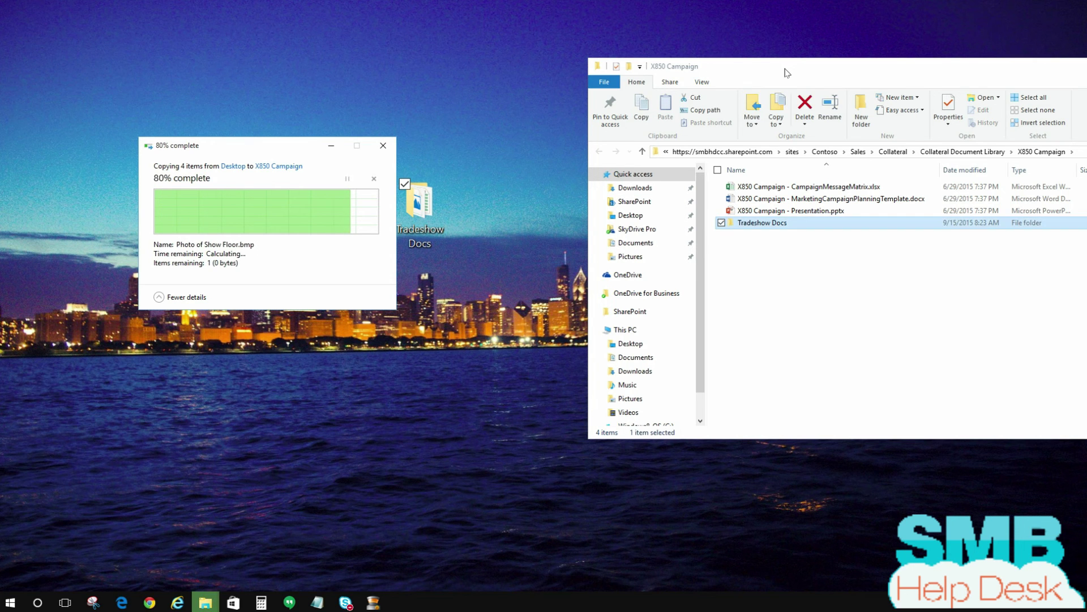
left_click_drag(794, 71, 398, 72)
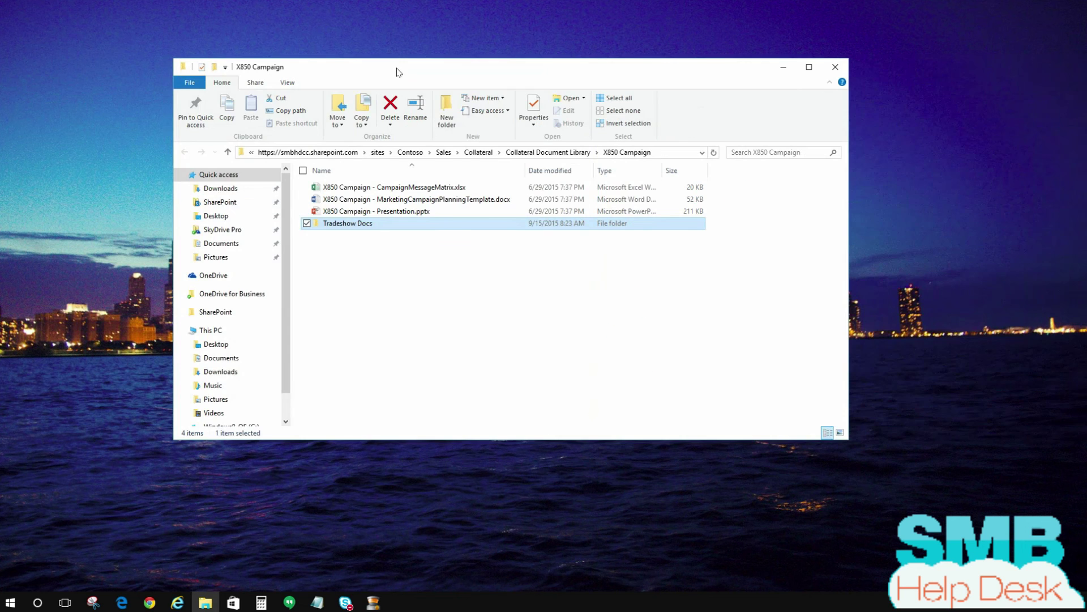
left_click_drag(499, 75, 563, 79)
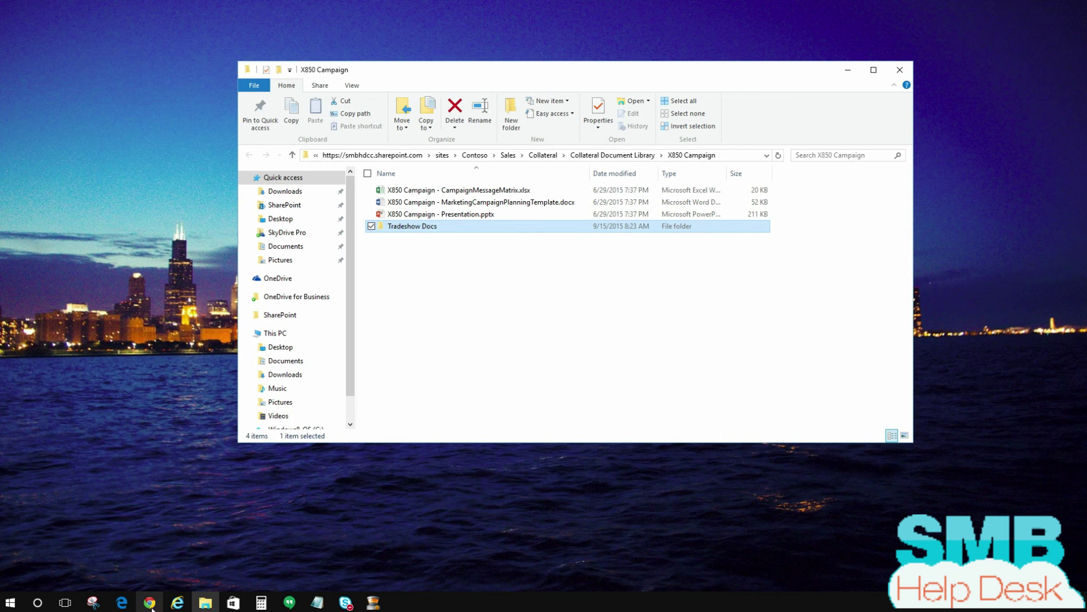
Refresh the X850 Campaign library page and open the new Tradeshow Docs folder.
left_click(178, 604)
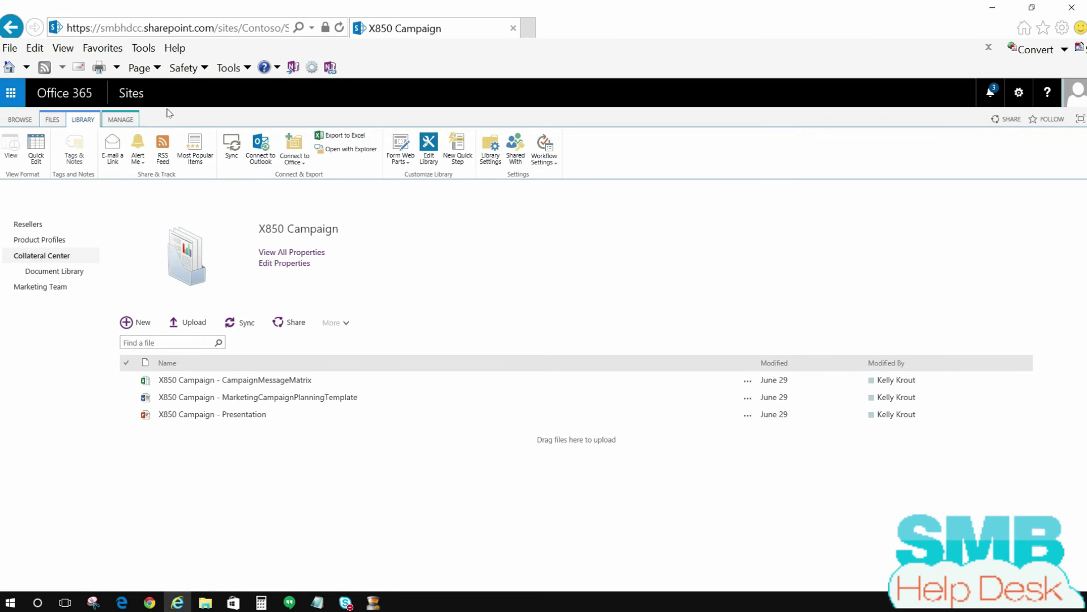
key("F5")
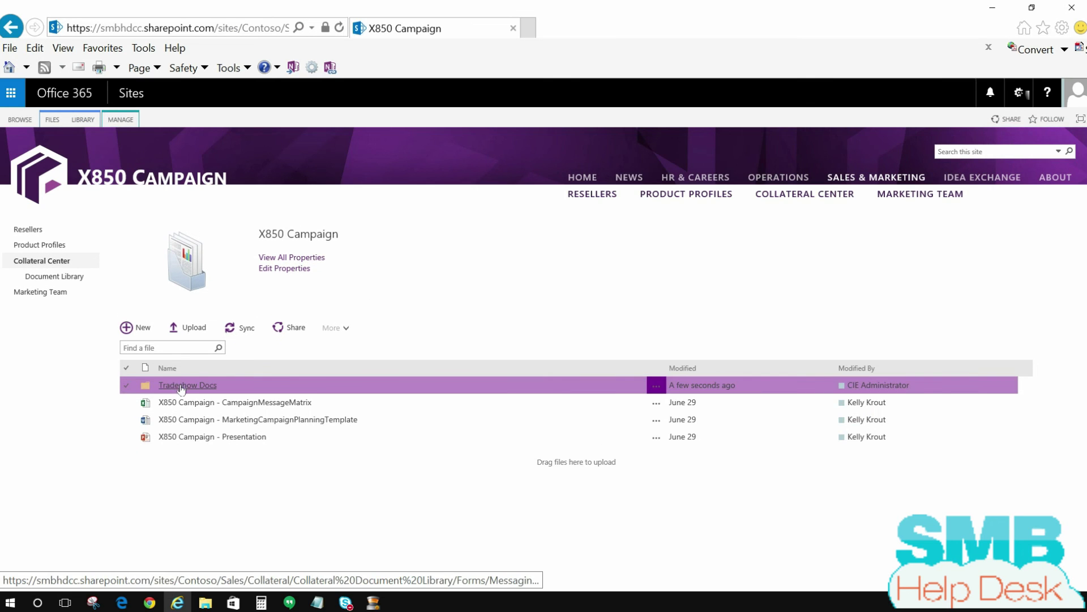
mouse_move(722, 383)
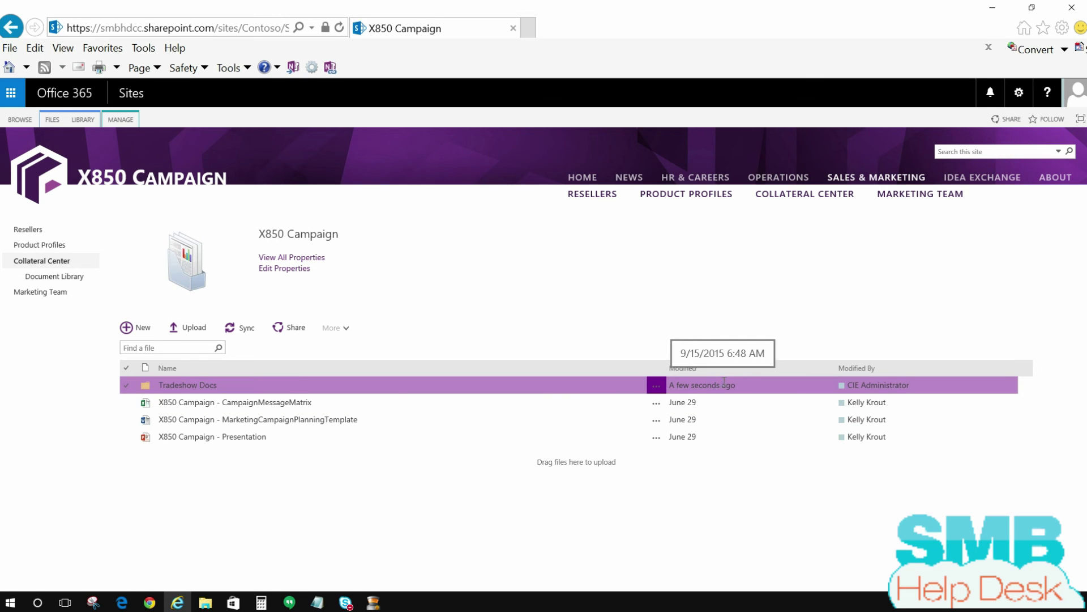
left_click(187, 385)
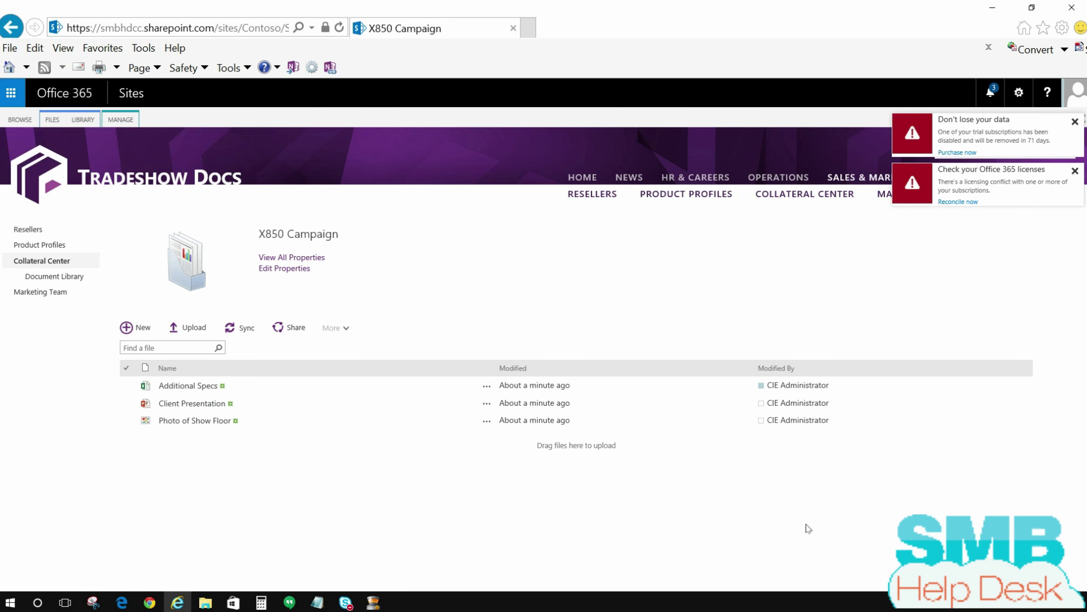
Dismiss the Office 365 licenses and data-loss notifications.
key("F10")
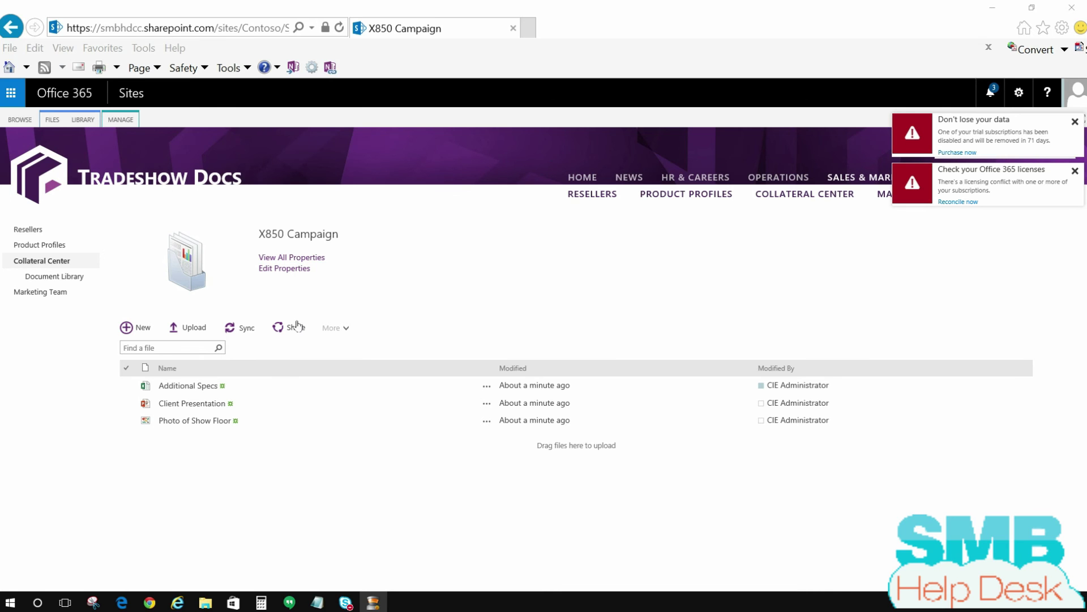
left_click(1075, 170)
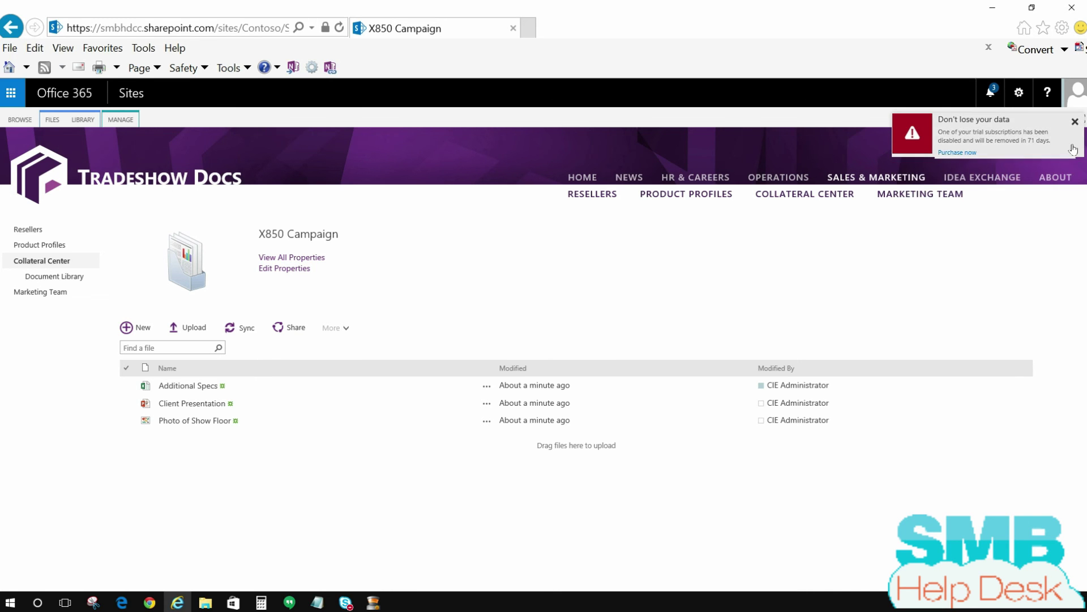
left_click(1075, 121)
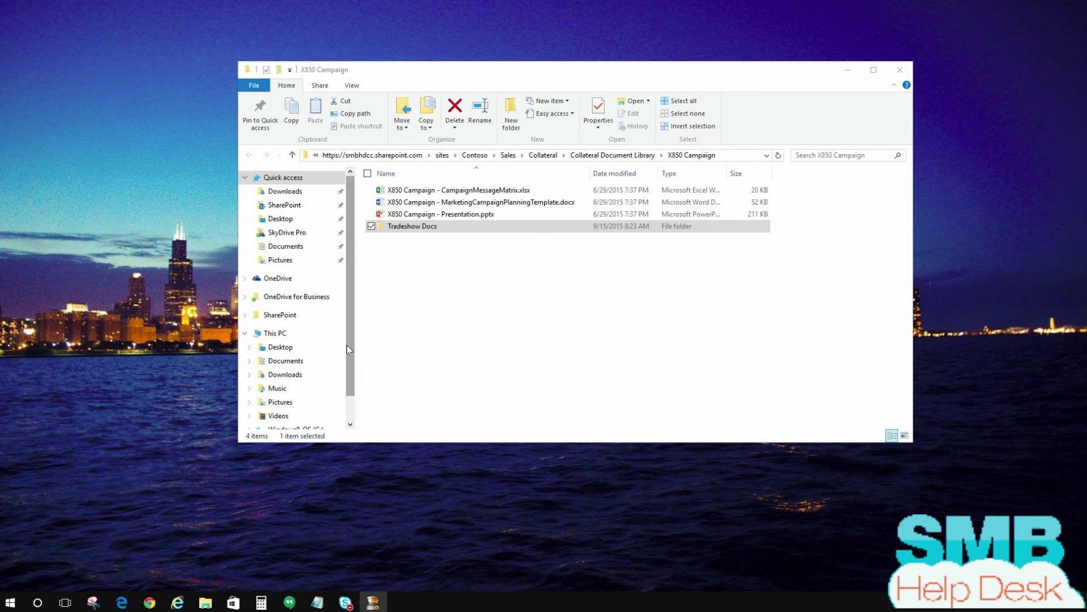
Switch to This PC in the navigation pane and select the Windows8_OS (C:) drive.
left_click_drag(347, 345, 347, 374)
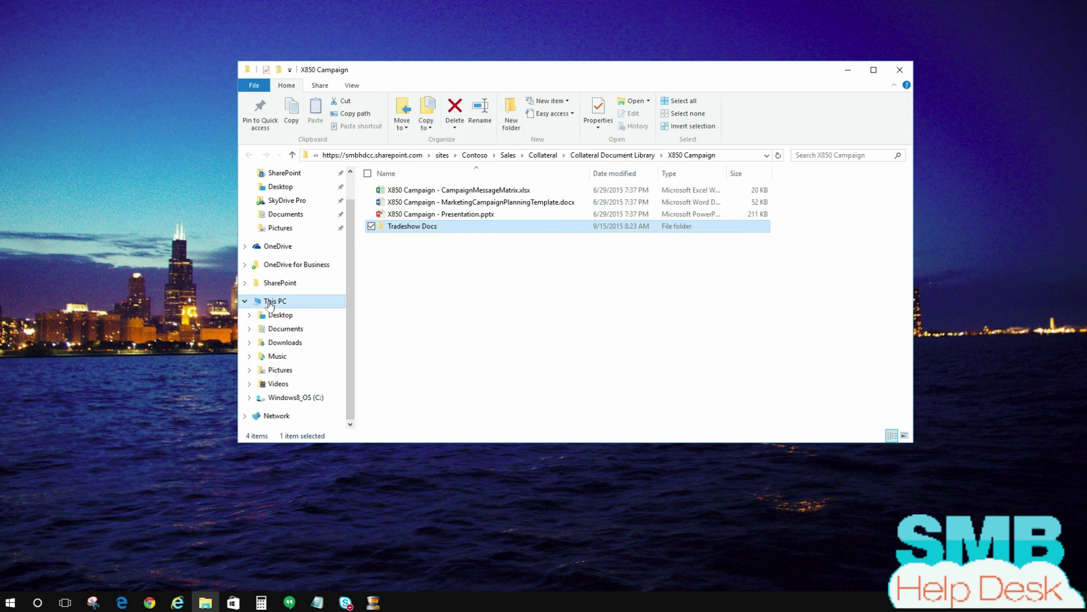
left_click(275, 301)
left_click(421, 283)
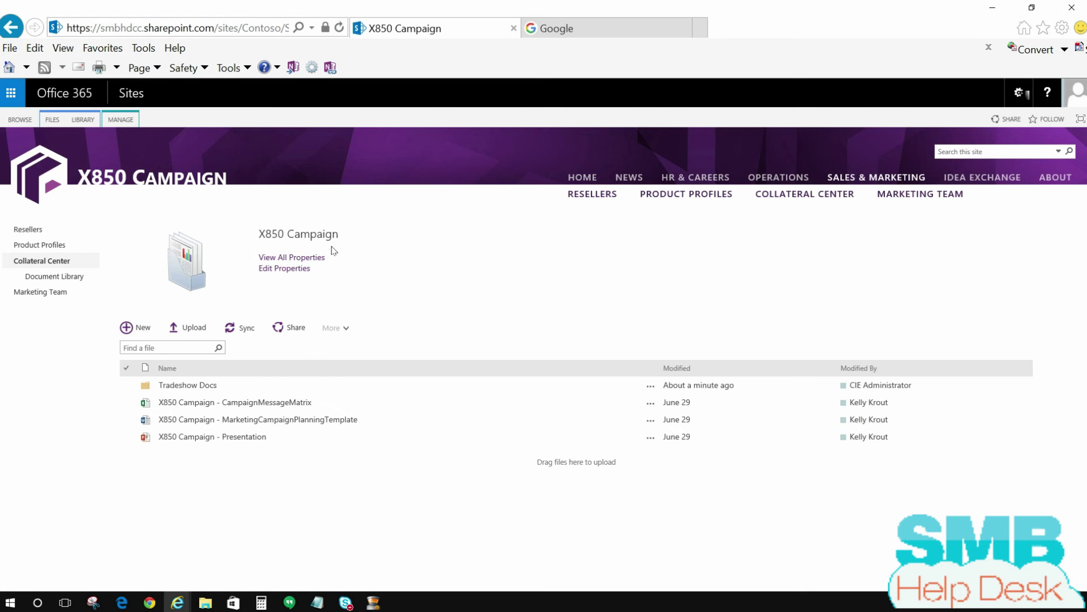
Open the library in Explorer view, select its full web address, and close that window.
left_click(81, 120)
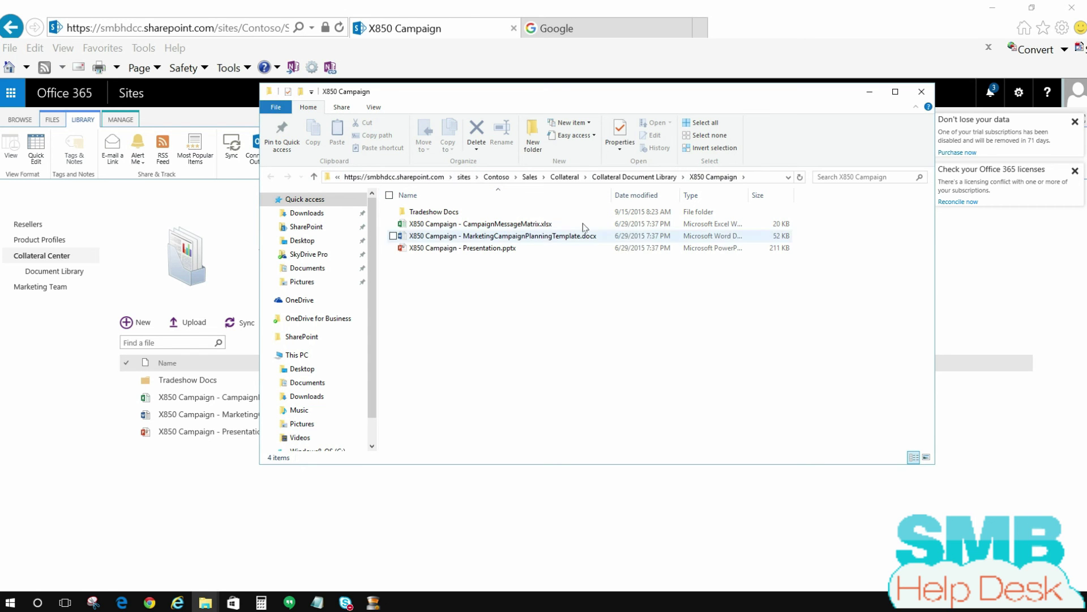
left_click(766, 177)
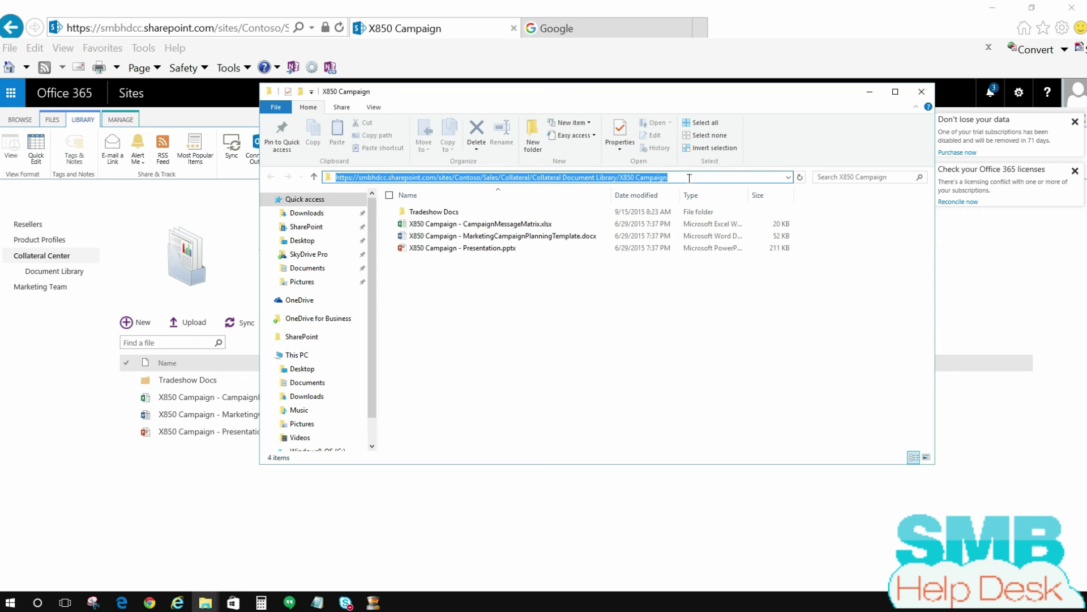
left_click_drag(689, 178, 320, 177)
left_click(919, 93)
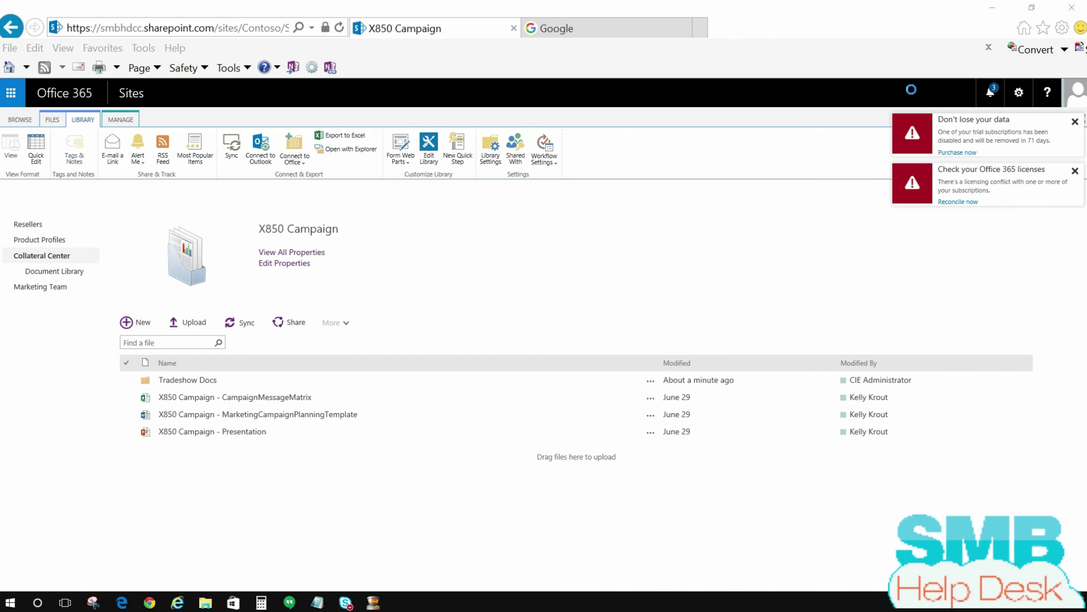
Bring This PC forward, select the C: drive, and open the Map network drive options.
left_click(992, 8)
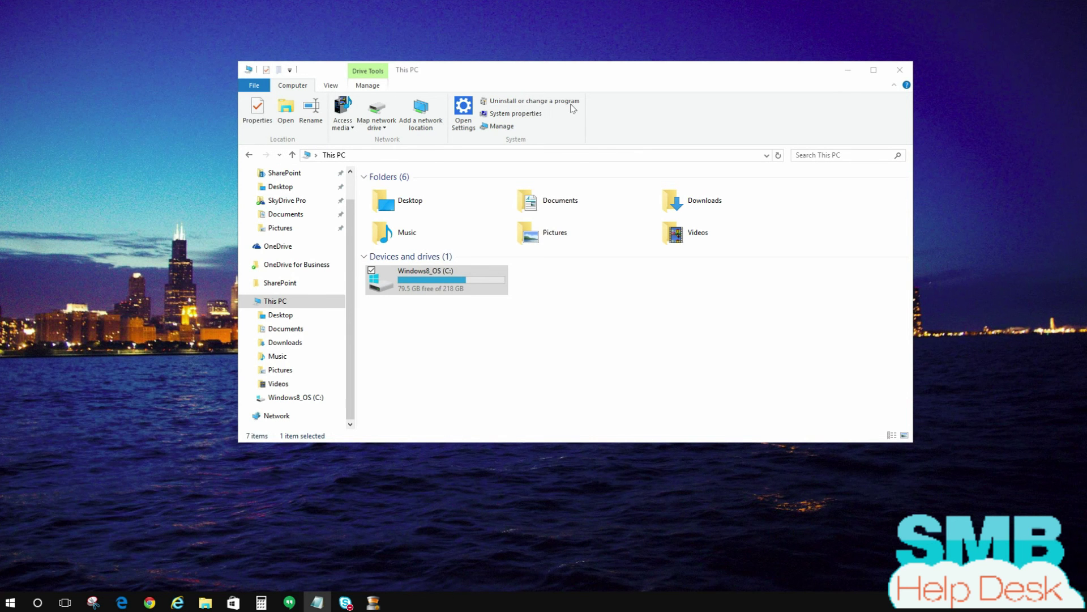
mouse_move(520, 74)
left_mouse_down()
mouse_move(505, 56)
mouse_move(507, 67)
left_mouse_up()
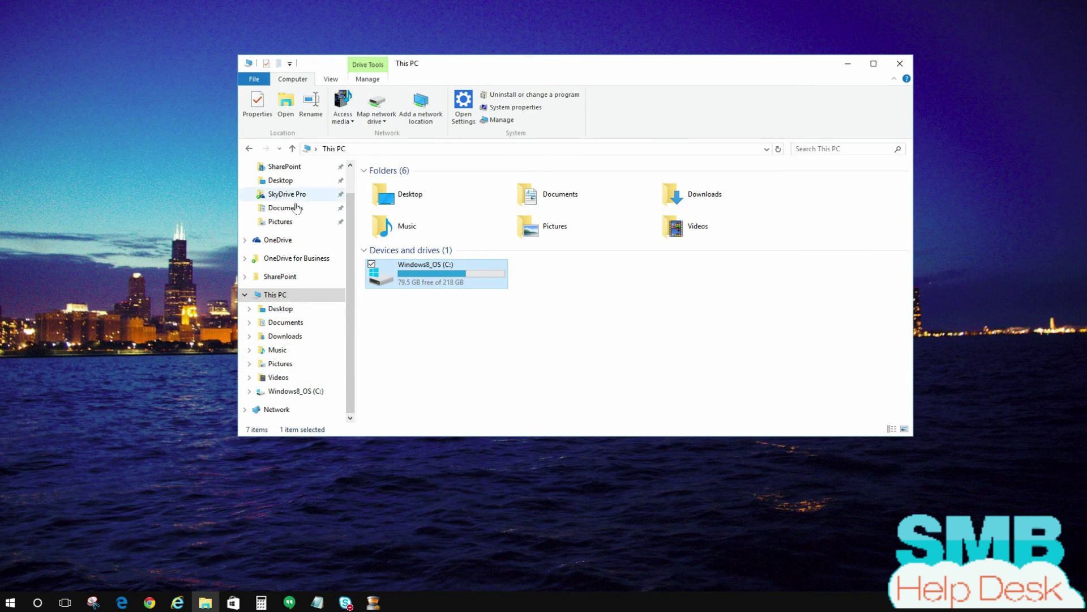
left_click(276, 301)
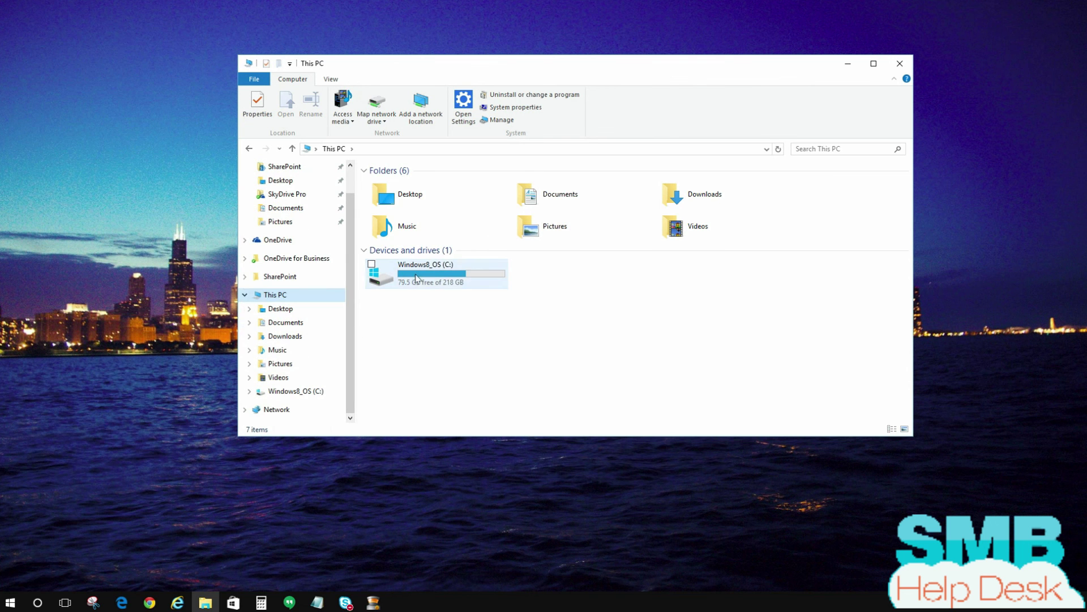
left_click(433, 275)
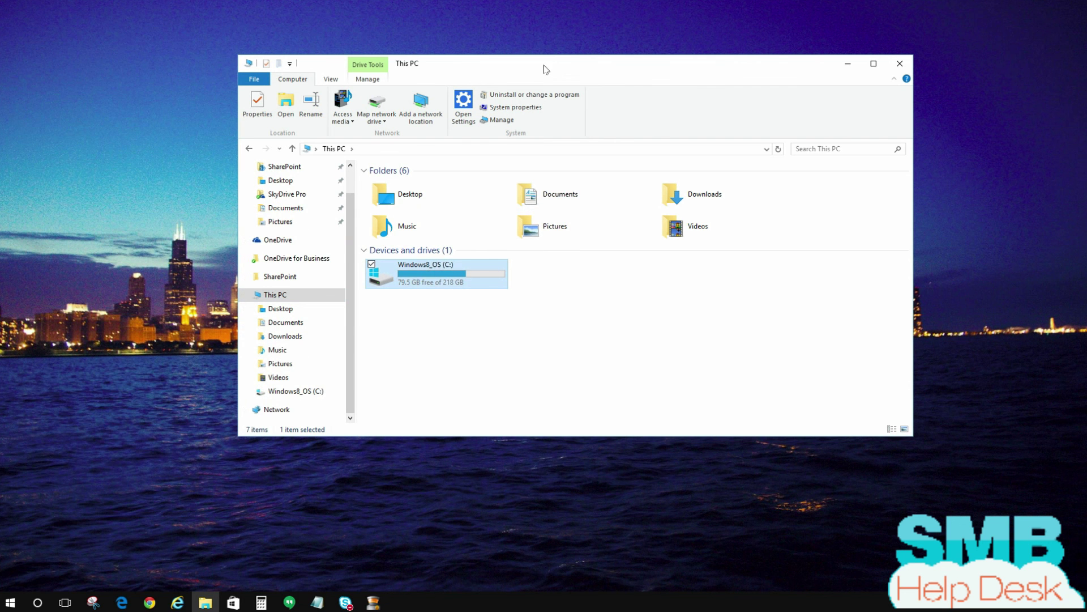
left_click_drag(545, 66, 516, 63)
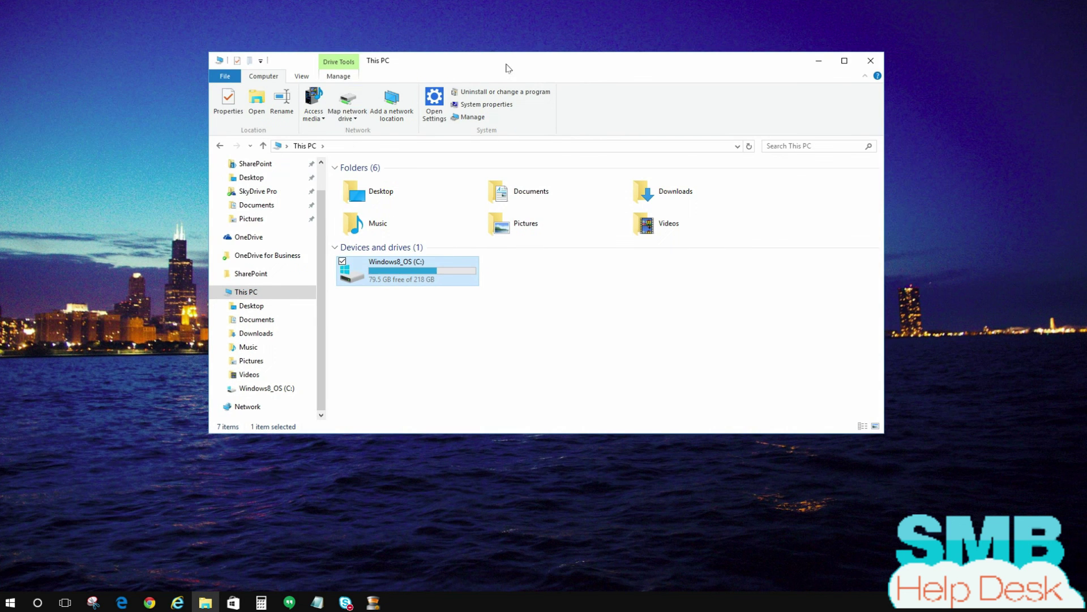
left_click(353, 118)
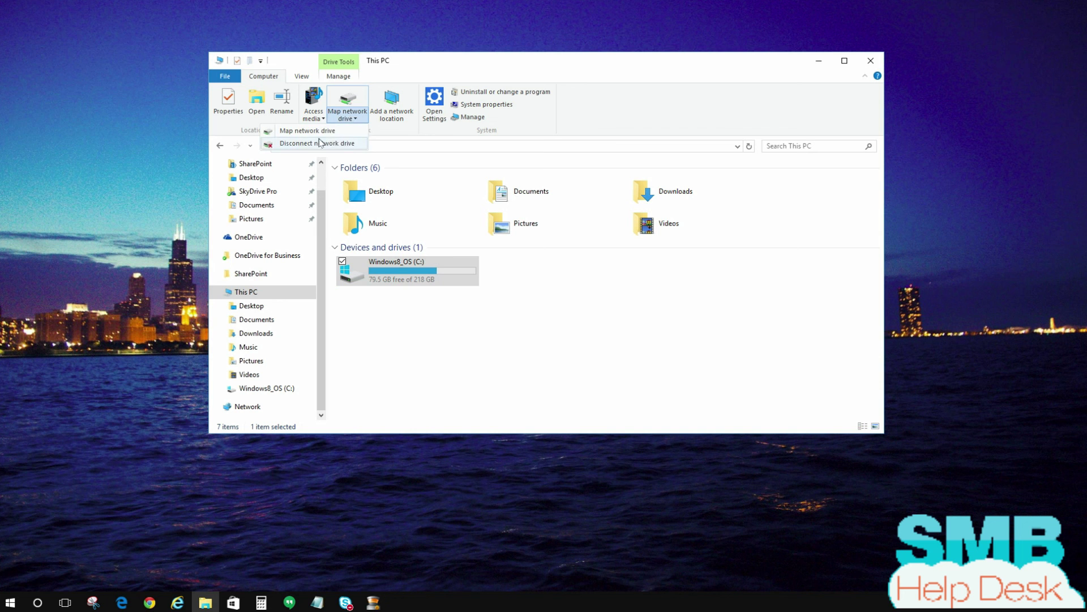
Map drive Z: to the pasted X850 Campaign library address, connecting with different credentials.
left_click(305, 132)
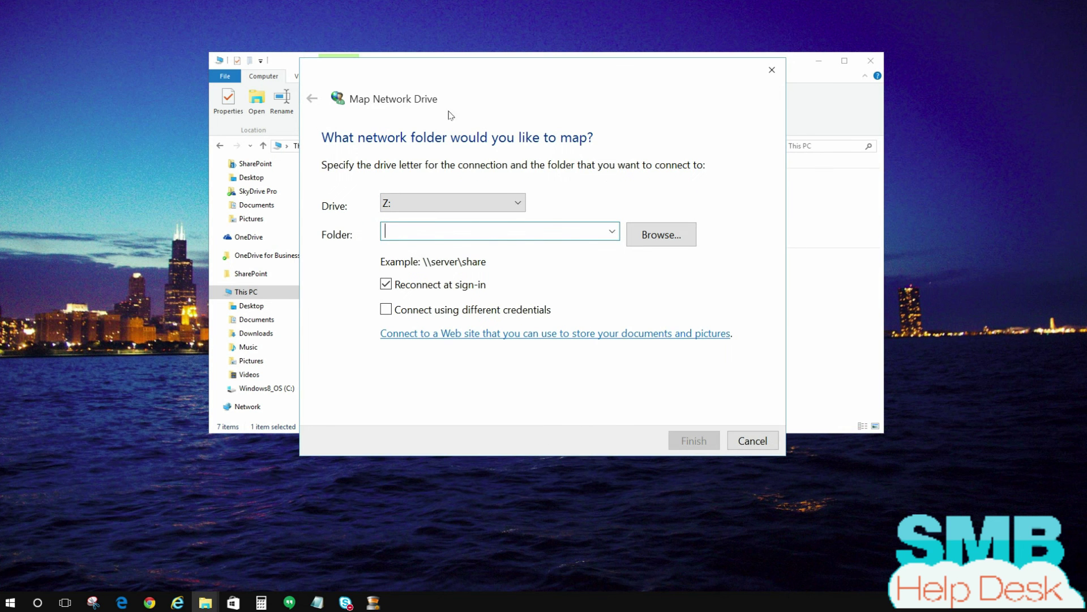
left_click(452, 202)
left_click(442, 220)
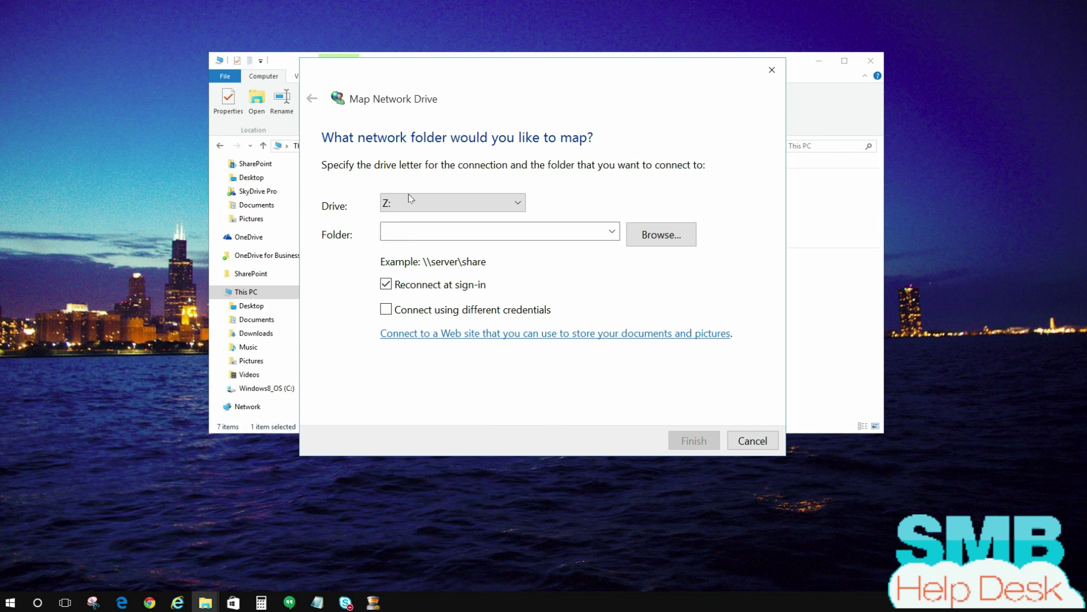
left_click(410, 224)
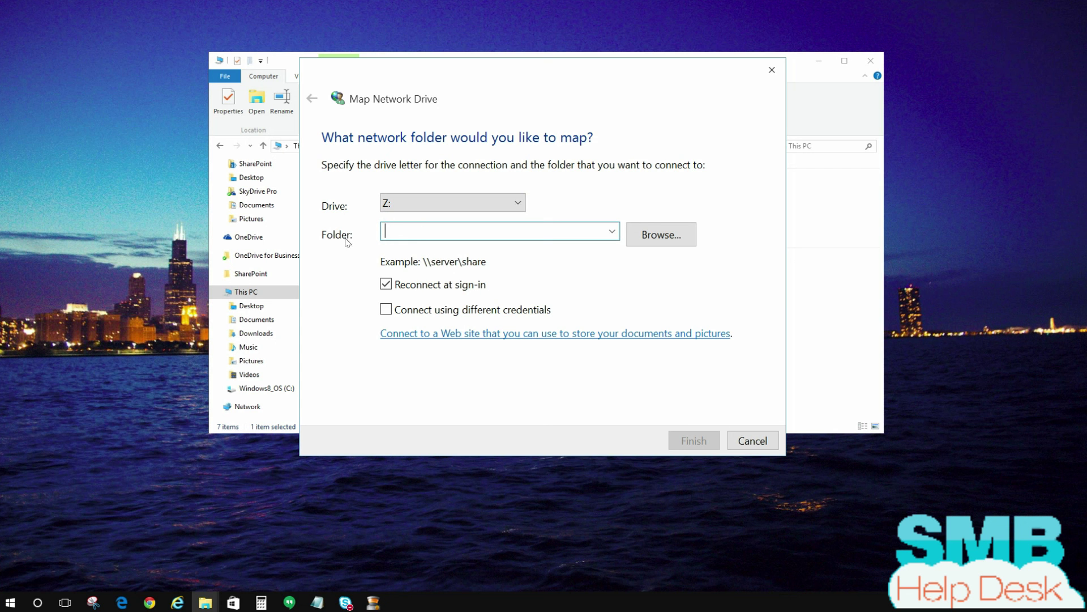
key("ctrl+v")
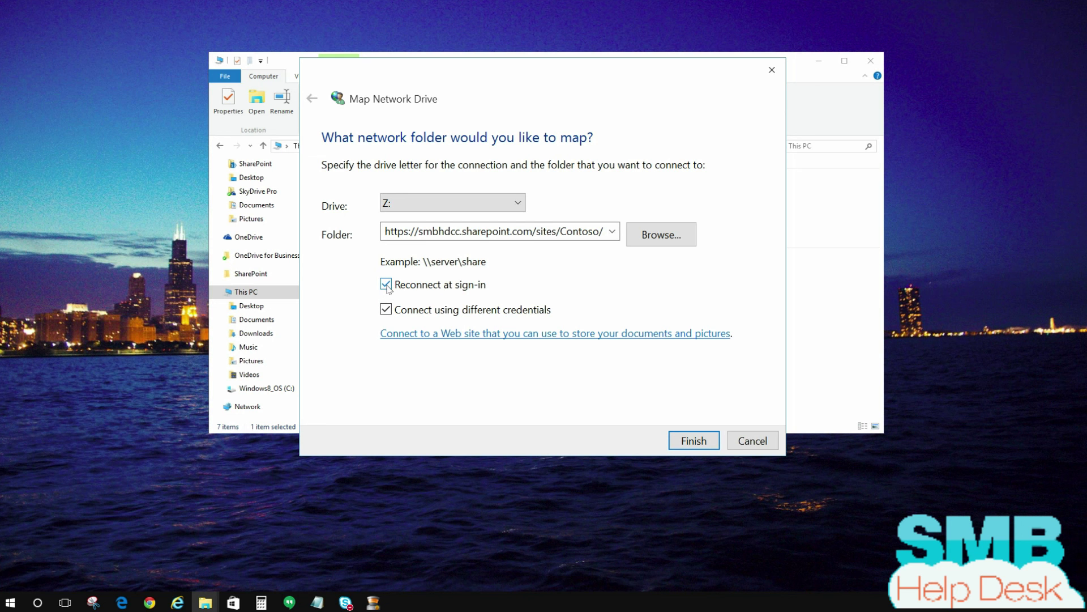
left_click(386, 284)
Finish the Map Network Drive wizard and sign in with the SharePoint admin credentials, ticking Remember my credentials.
left_click(700, 446)
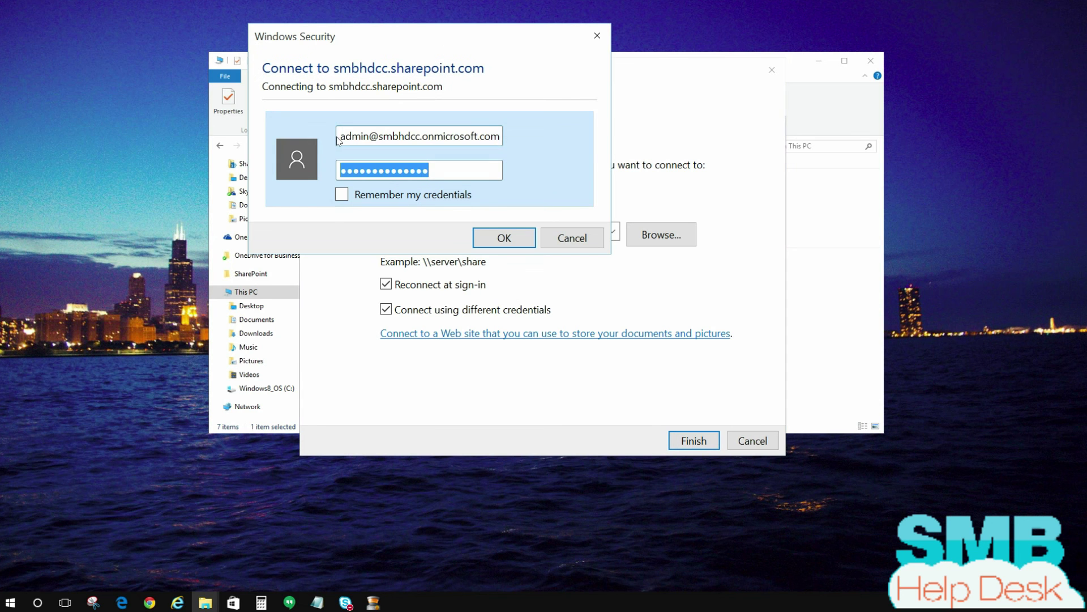
left_click_drag(339, 136, 456, 185)
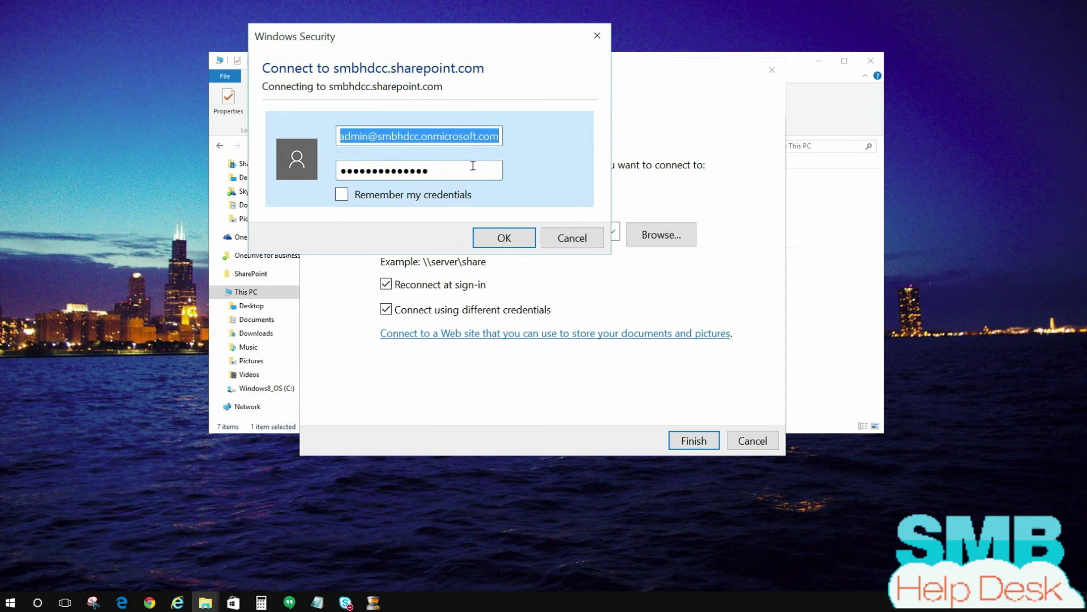
left_click(471, 169)
left_click(342, 195)
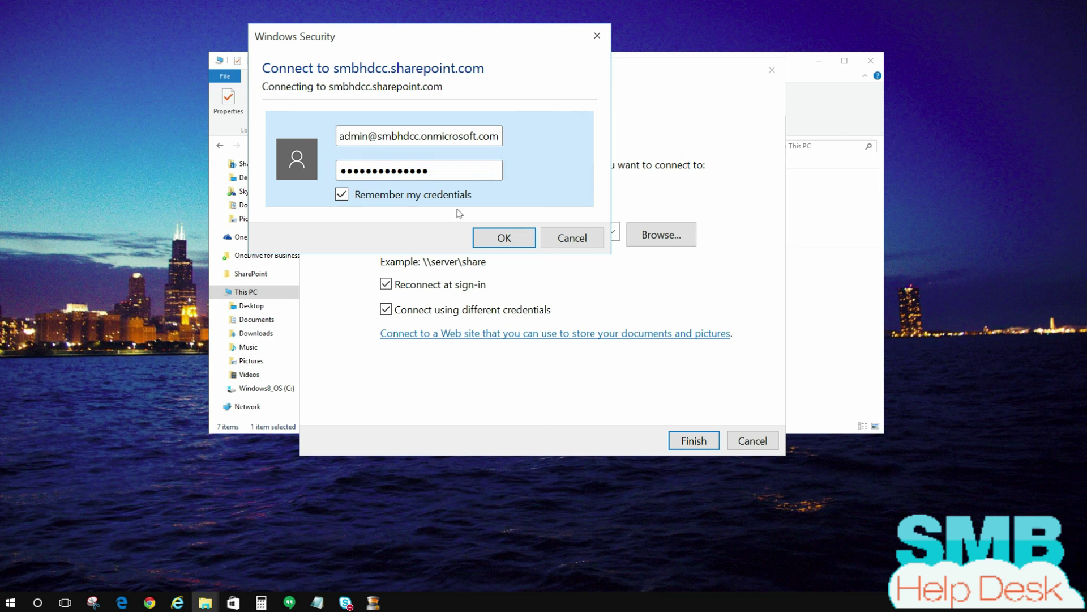
left_click(341, 198)
left_click(342, 196)
left_click_drag(402, 34, 422, 32)
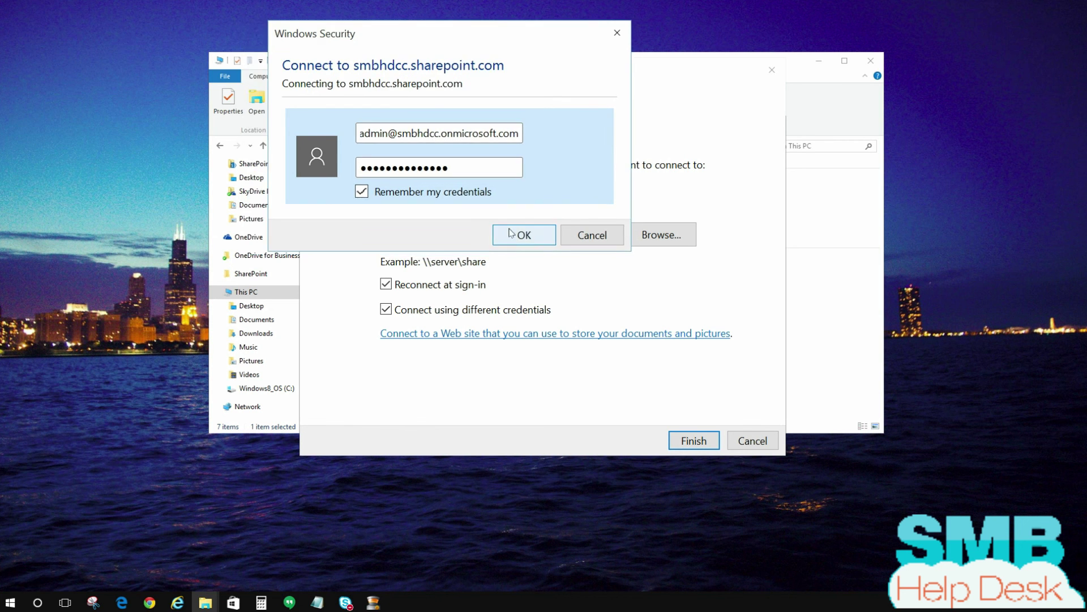
left_click(517, 236)
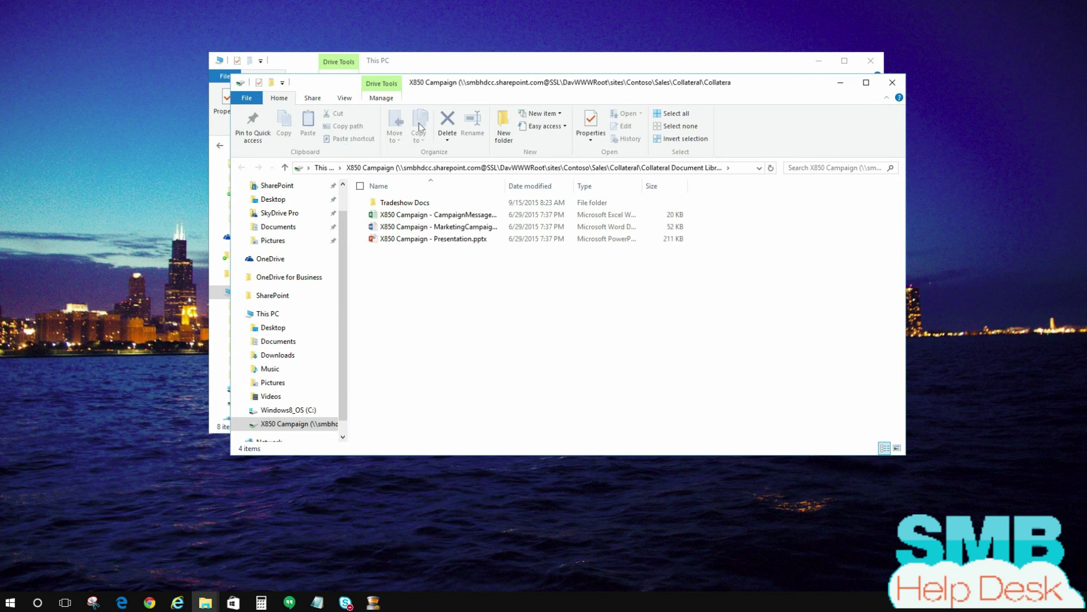
Close the new Z: drive window and open X850 Campaign from This PC's network locations.
left_click_drag(469, 85, 510, 68)
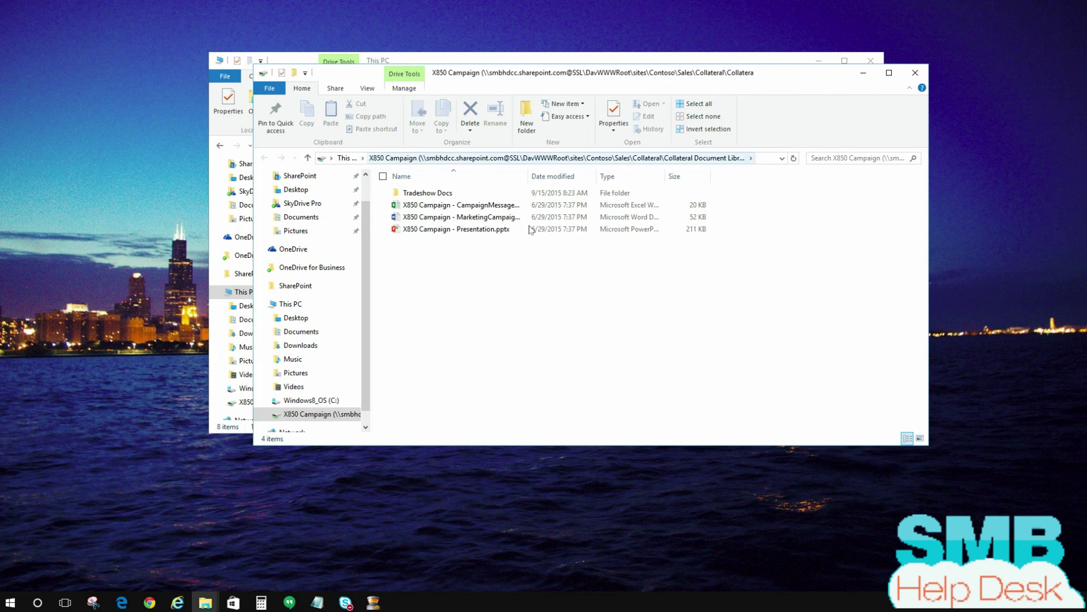
left_click(915, 73)
left_click(488, 363)
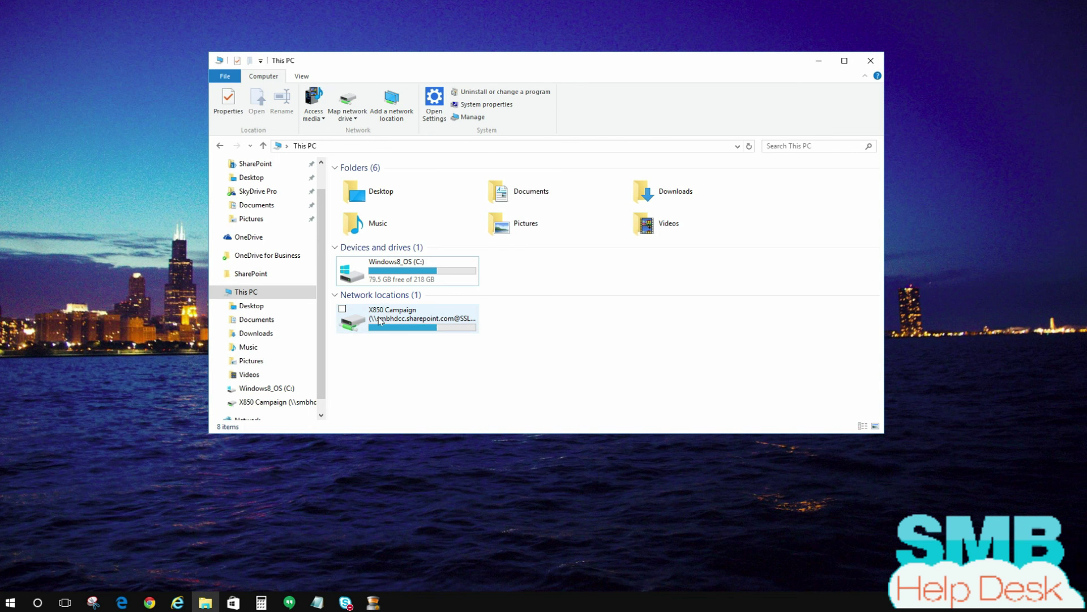
left_click(379, 321)
double_click(380, 321)
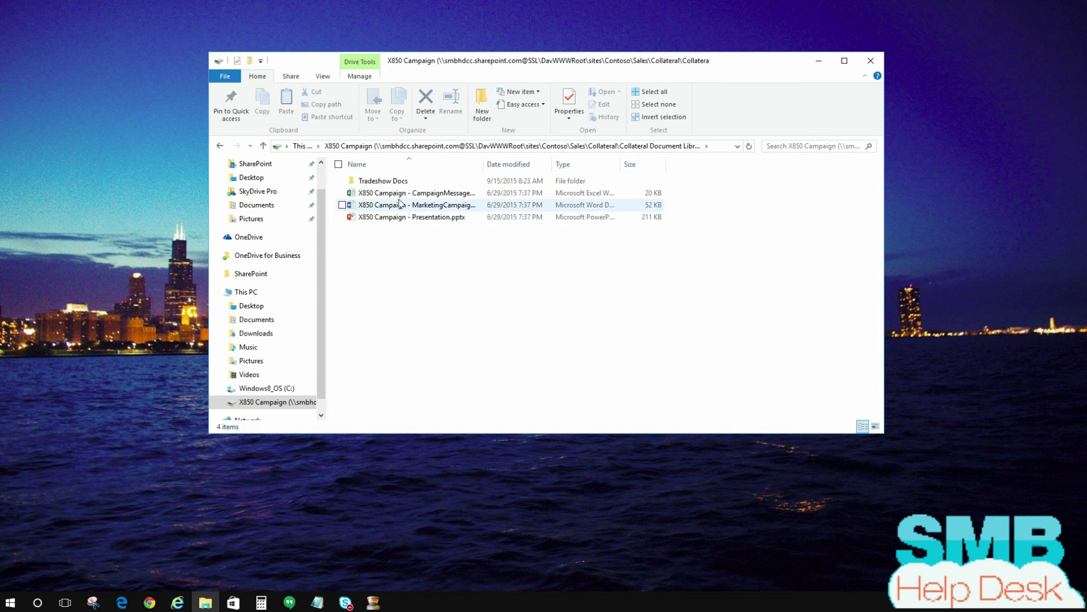
Return to This PC and bring the SharePoint X850 Campaign library in Internet Explorer back to front.
left_click_drag(444, 60, 561, 48)
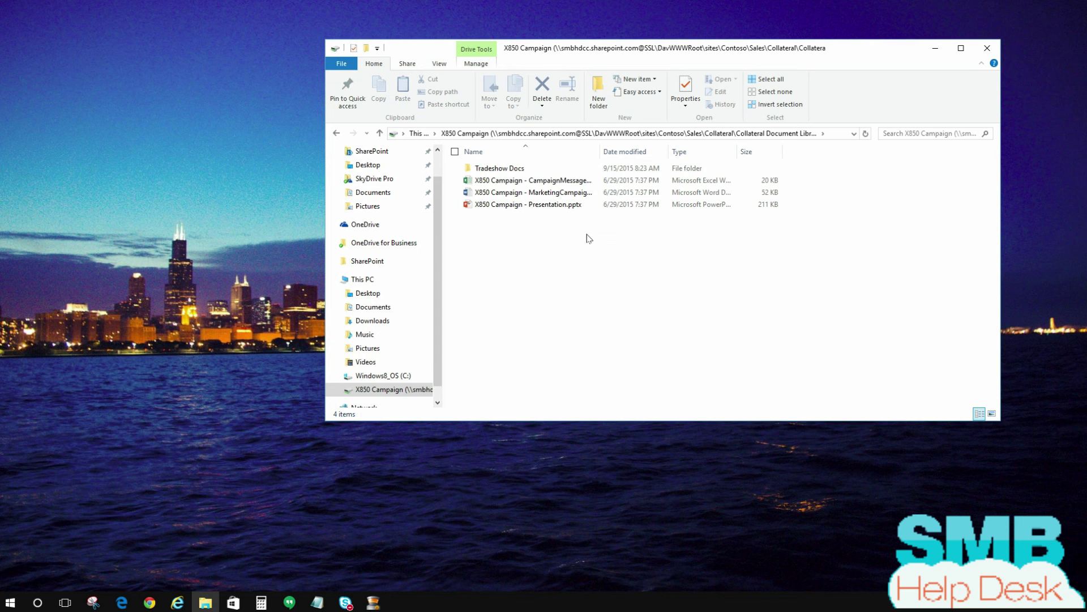
left_click_drag(593, 48, 634, 41)
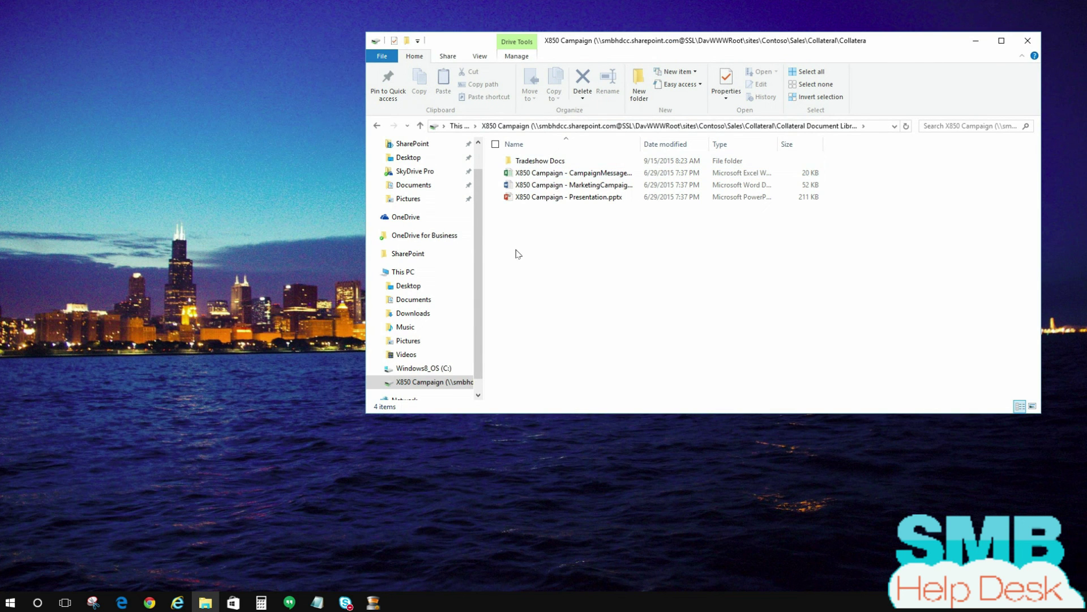
left_click(403, 272)
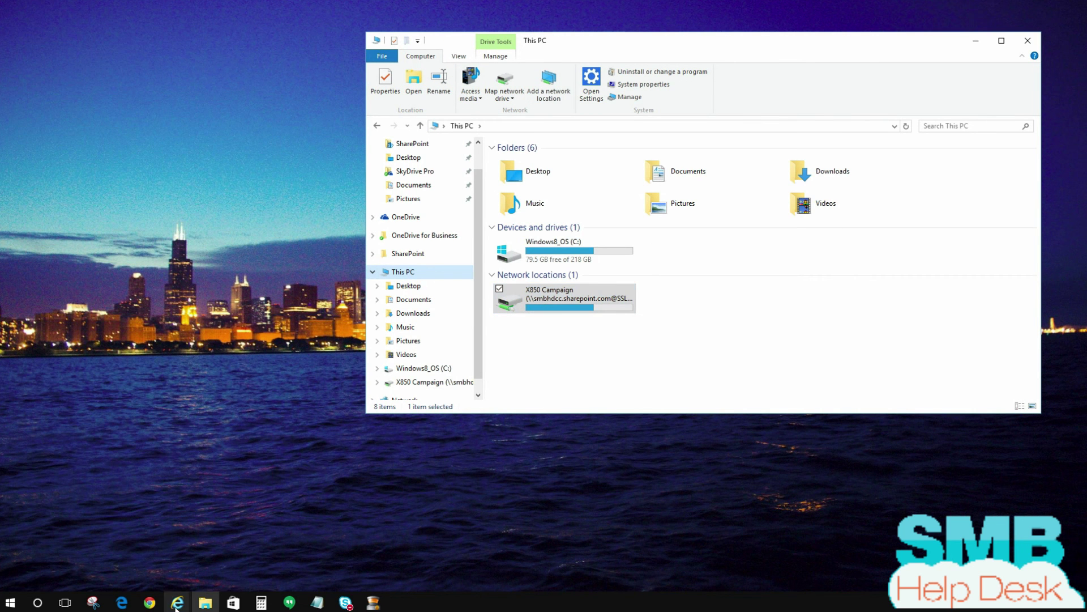
mouse_move(176, 607)
left_click(134, 545)
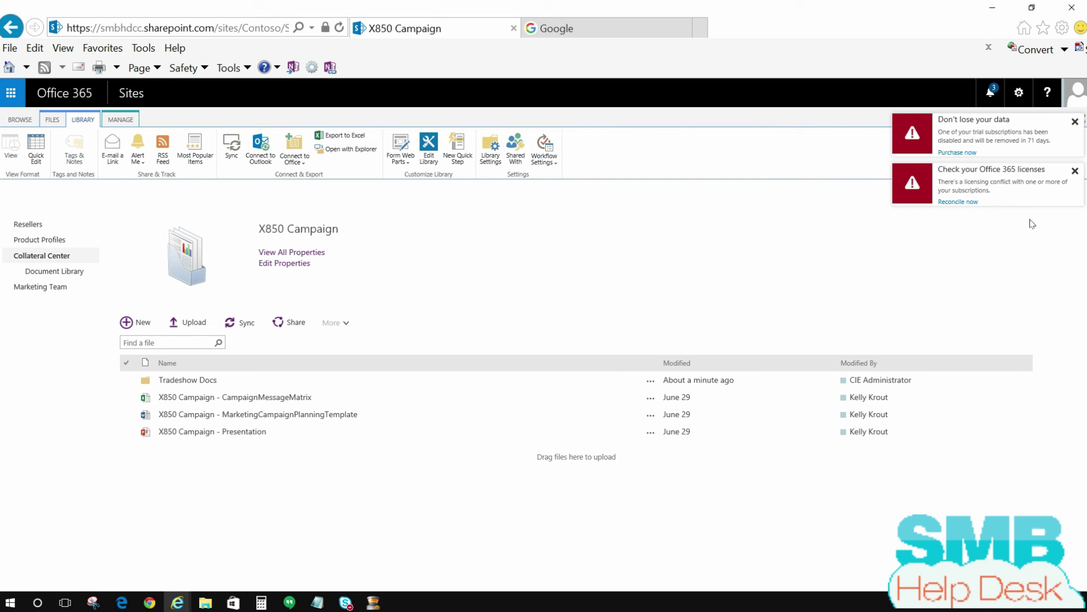
Dismiss the Office 365 licenses and data-loss subscription notices.
left_click(1074, 171)
left_click(1074, 122)
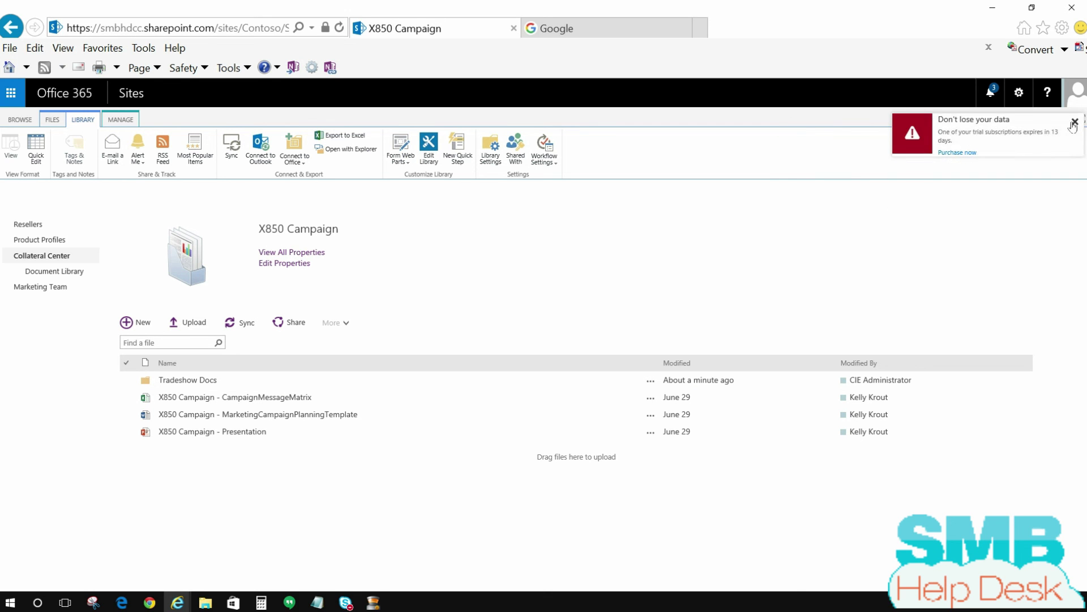
left_click(1075, 123)
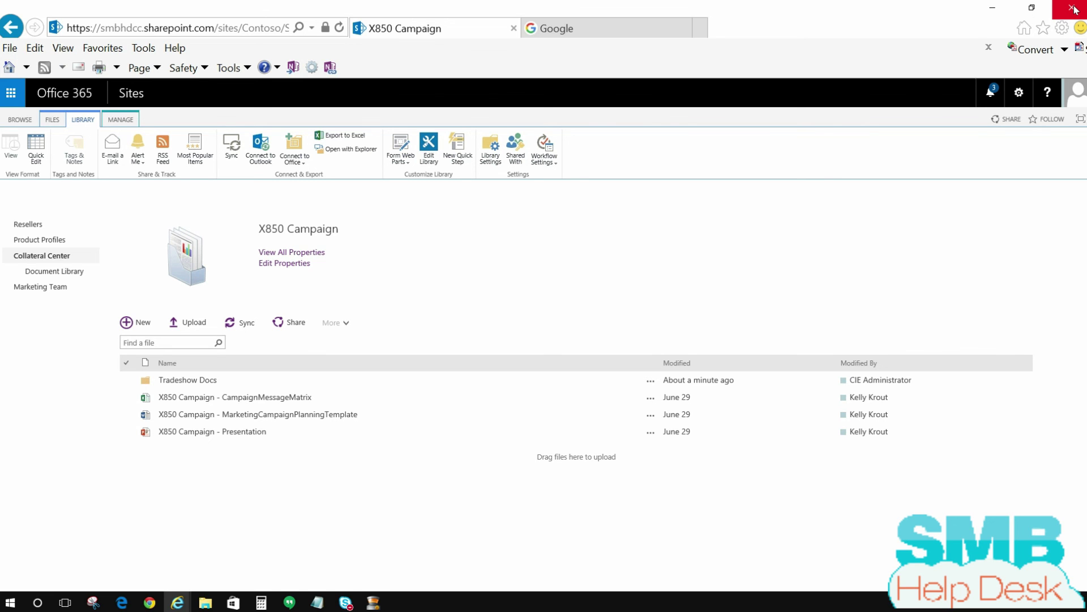
Close Internet Explorer with all its tabs, leaving drive Z: shown under This PC.
left_click(1075, 9)
left_click(522, 310)
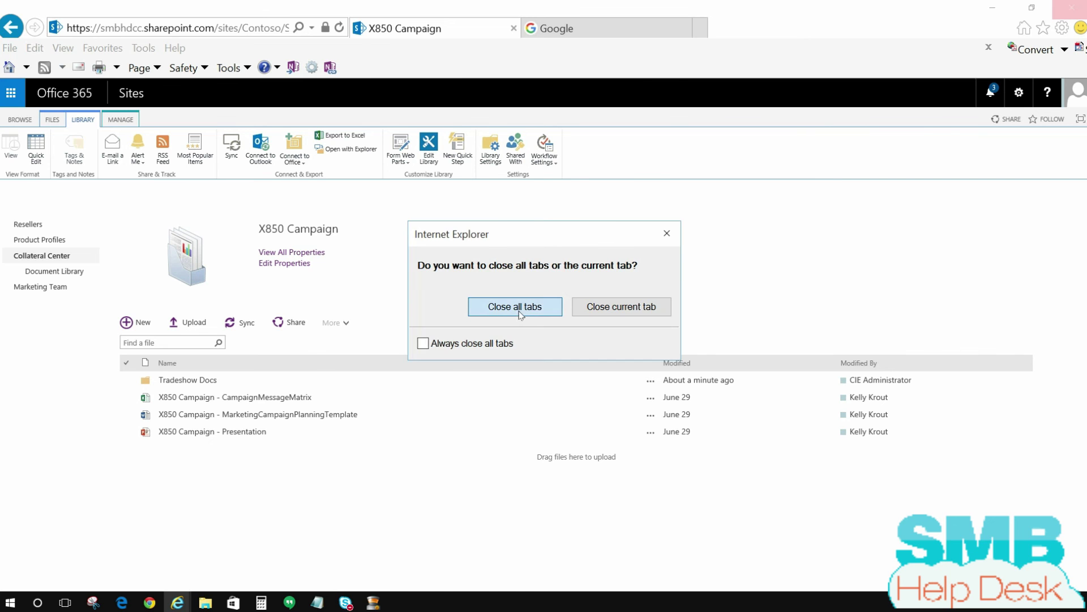
mouse_move(553, 297)
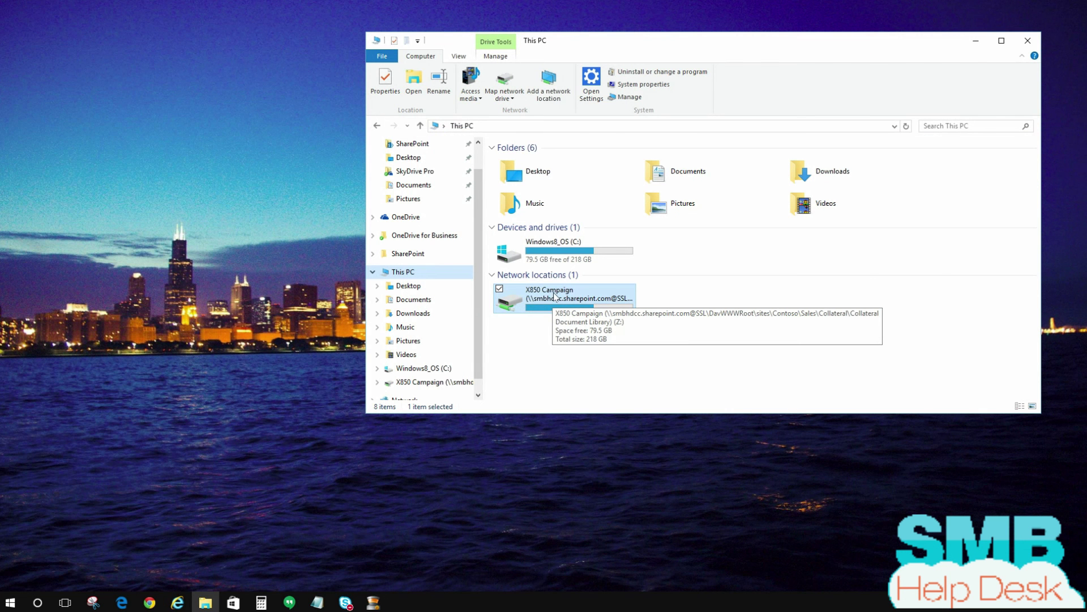